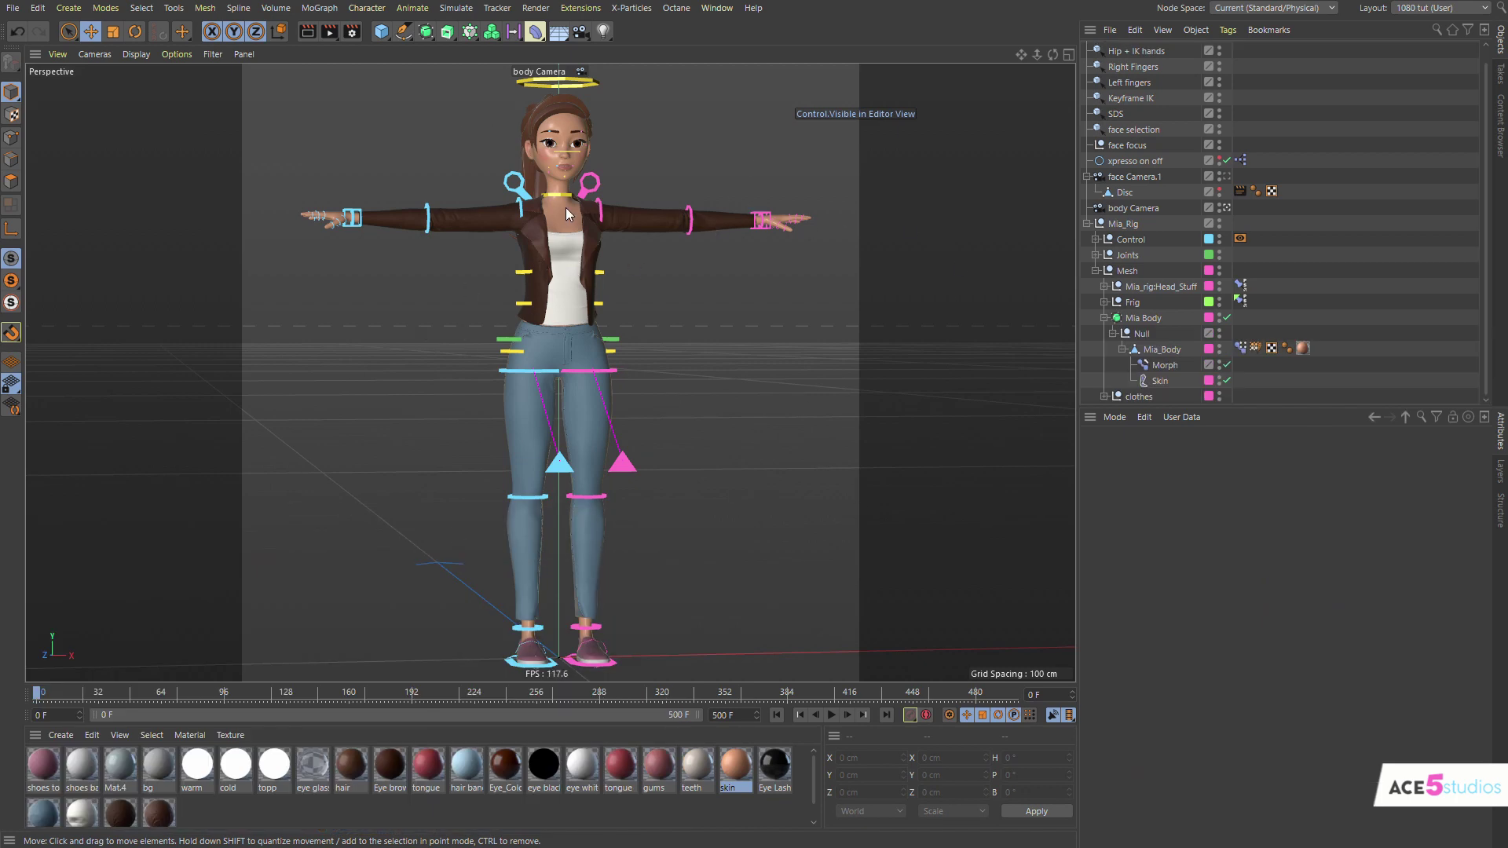
Select the Mia_Body mesh and, in polygon mode, select the six polygons of the left hand's middle fingertip
{"action": "left_click_drag", "start_coordinate": [568, 214], "coordinate": [463, 220], "text": "alt"}
{"action": "middle_click_drag", "start_coordinate": [550, 219], "coordinate": [553, 422], "text": "alt"}
{"action": "right_click_drag", "start_coordinate": [576, 310], "coordinate": [808, 380], "text": "alt"}
{"action": "left_click_drag", "start_coordinate": [573, 439], "coordinate": [673, 412], "text": "alt"}
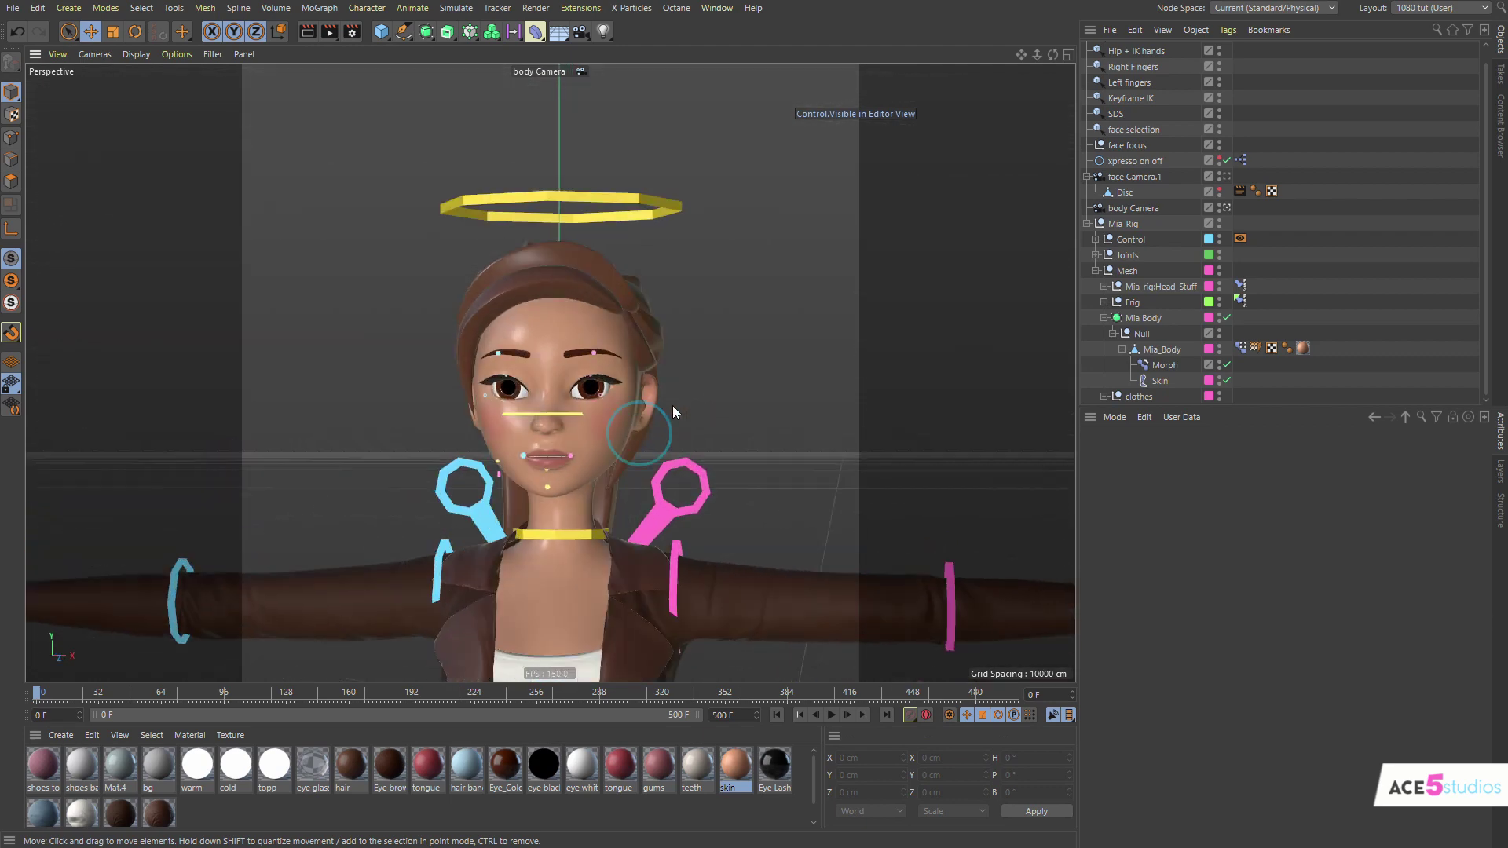
{"action": "scroll", "coordinate": [673, 412], "scroll_direction": "up", "scroll_amount": 2}
{"action": "left_click", "coordinate": [590, 387]}
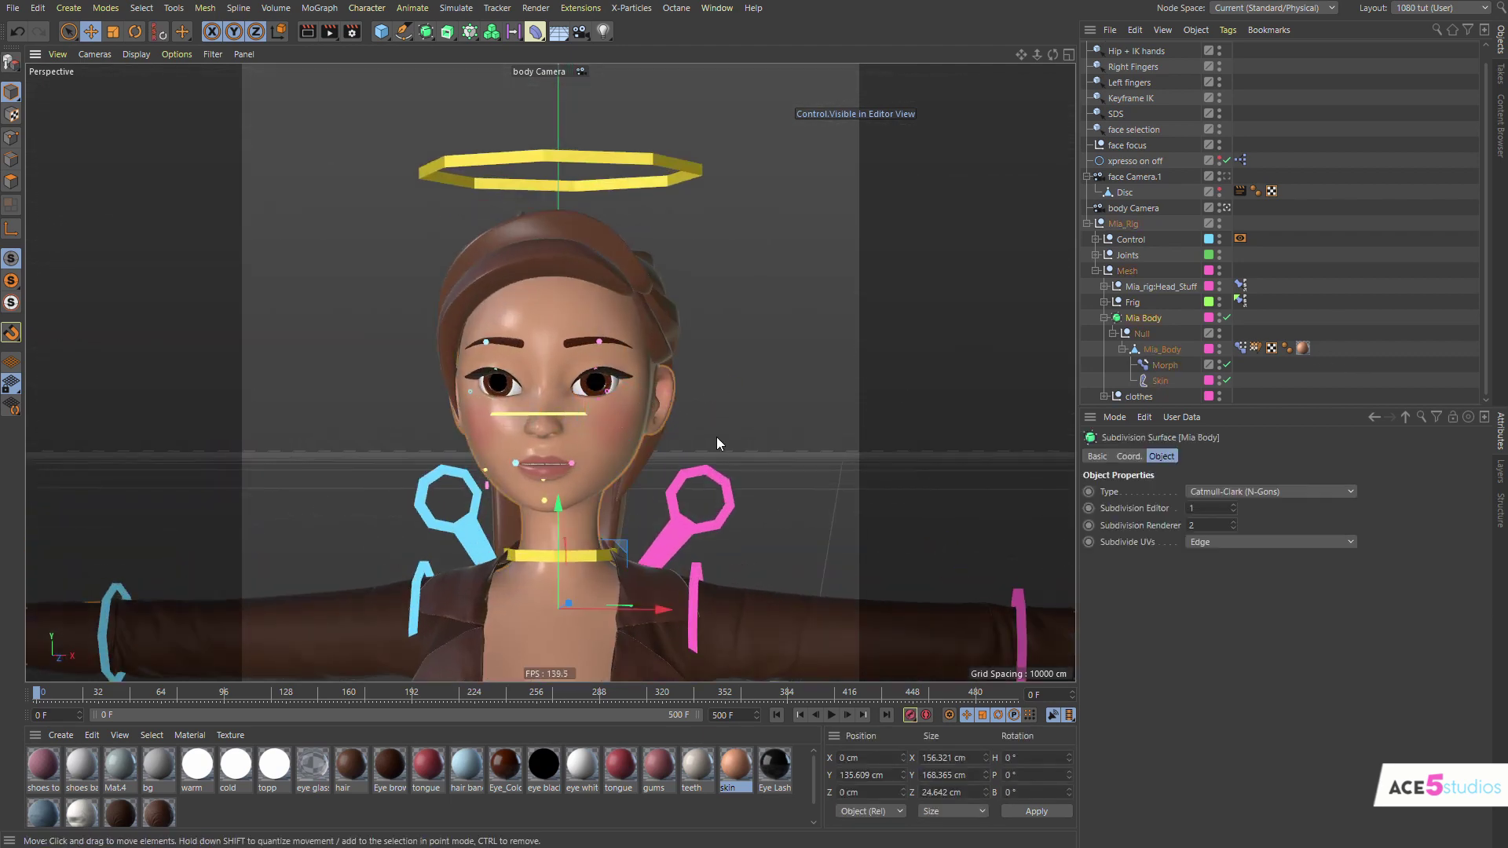
{"action": "left_click_drag", "start_coordinate": [534, 459], "coordinate": [556, 449], "text": "alt"}
{"action": "middle_click_drag", "start_coordinate": [895, 608], "coordinate": [444, 383], "text": "alt"}
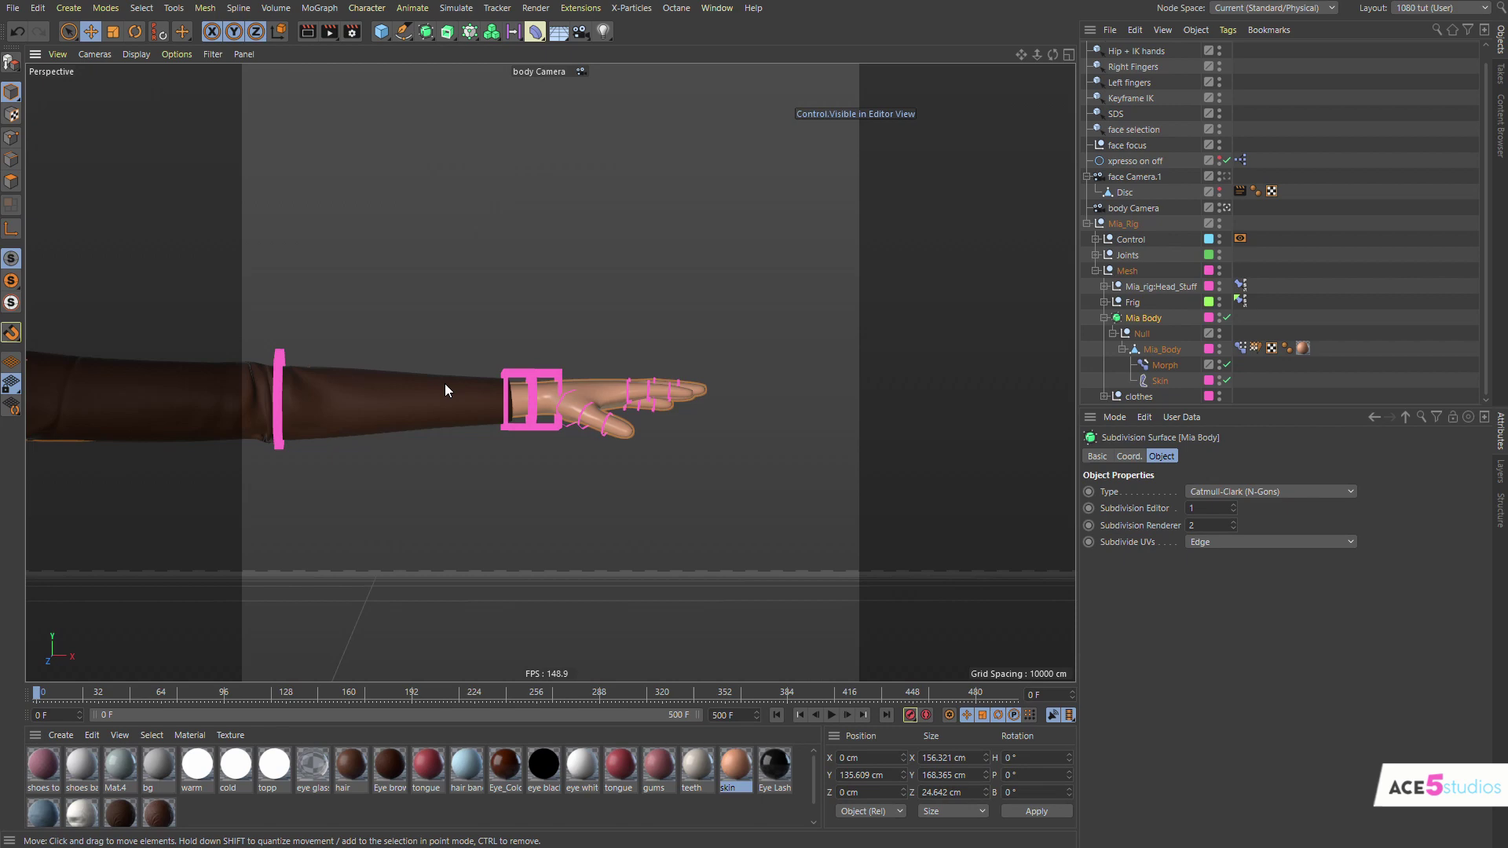
{"action": "left_click_drag", "start_coordinate": [444, 384], "coordinate": [628, 510], "text": "alt"}
{"action": "right_click_drag", "start_coordinate": [747, 361], "coordinate": [1000, 321], "text": "alt"}
{"action": "right_click_drag", "start_coordinate": [737, 395], "coordinate": [942, 357], "text": "alt"}
{"action": "left_click", "coordinate": [1167, 350]}
{"action": "key", "text": "Return"}
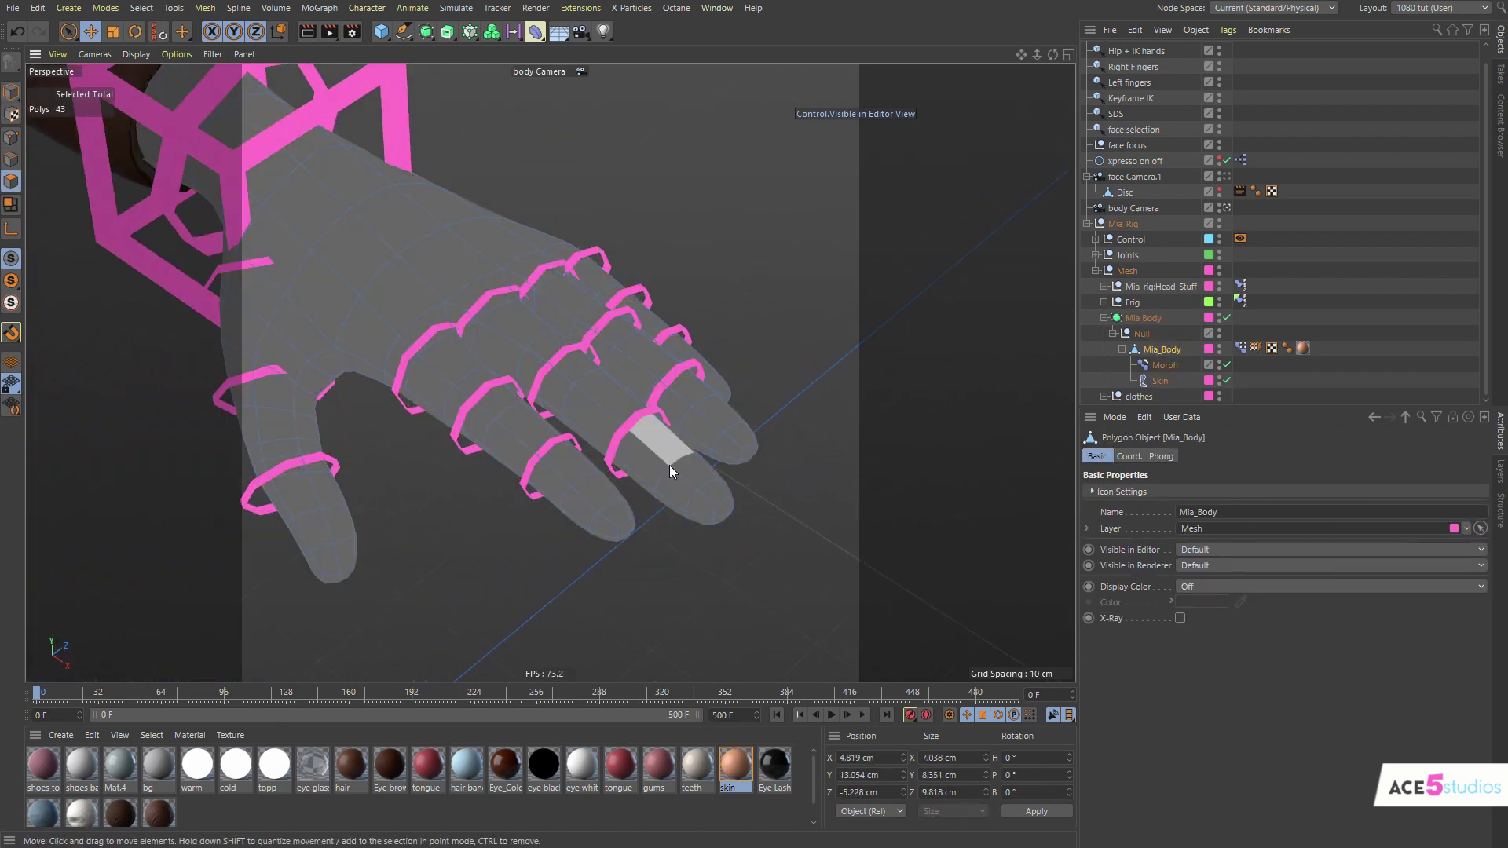
{"action": "left_click", "coordinate": [677, 479]}
Try scaling up the middle fingertip polygons with a 2.8 cm soft selection radius
{"action": "key", "text": "t"}
{"action": "left_click_drag", "start_coordinate": [513, 596], "coordinate": [952, 545]}
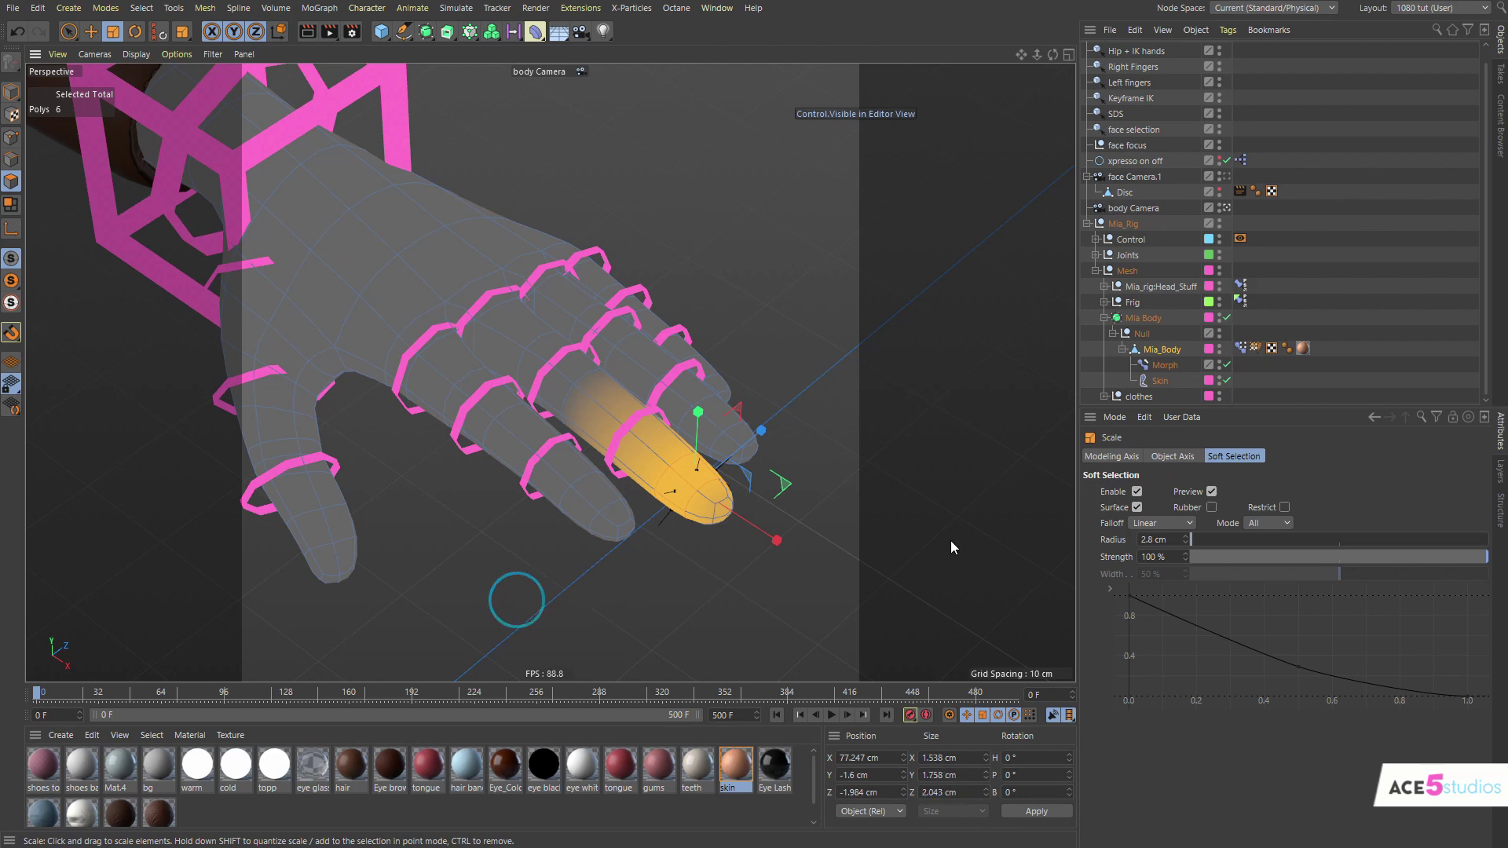
{"action": "mouse_move", "coordinate": [714, 555]}
{"action": "left_mouse_down"}
{"action": "mouse_move", "coordinate": [885, 502]}
{"action": "mouse_move", "coordinate": [715, 554]}
{"action": "left_mouse_up"}
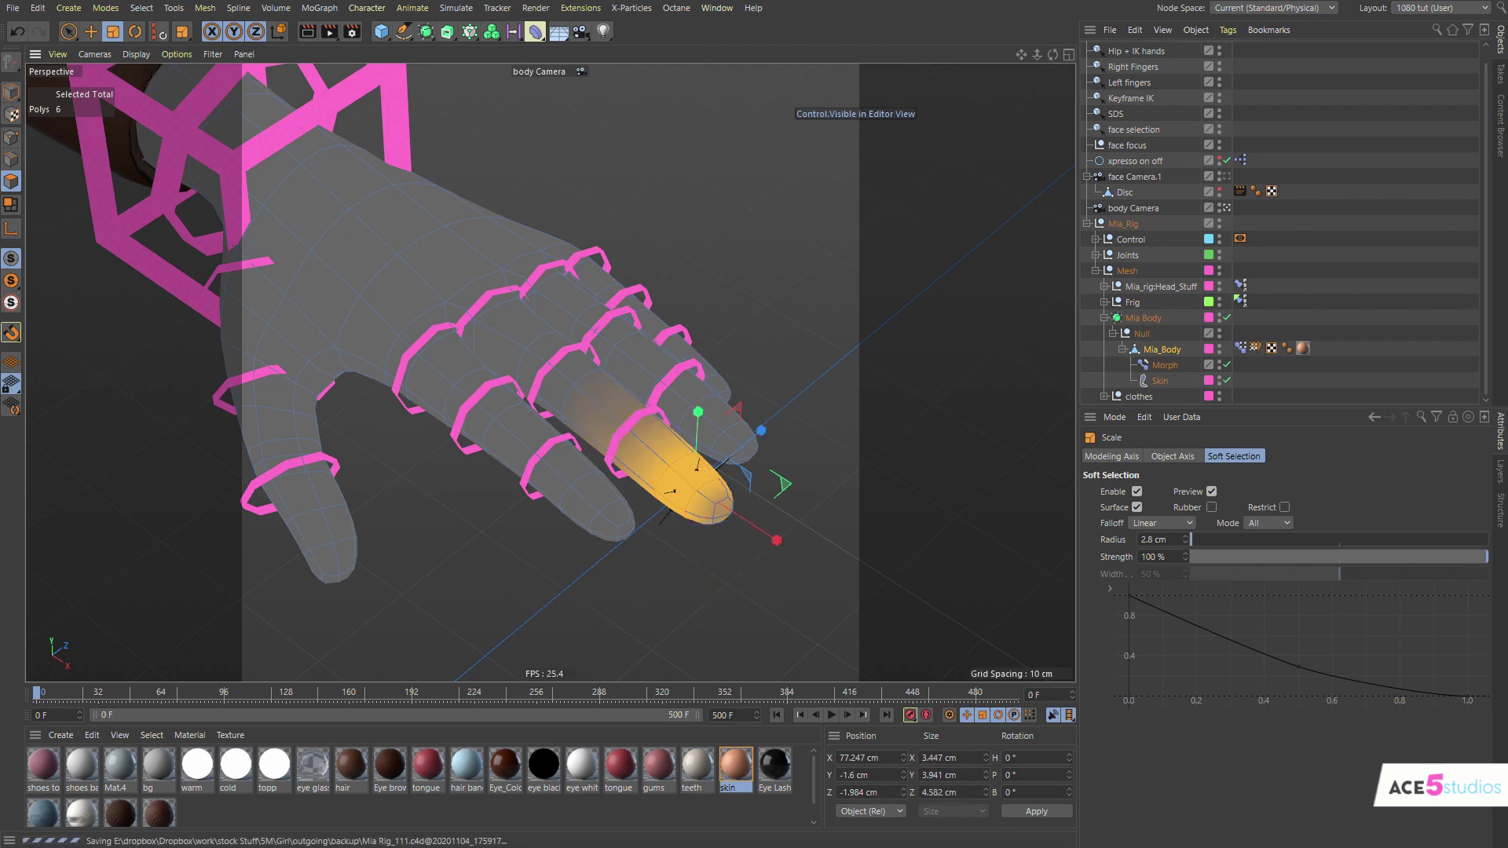
Put Mia_Body's Pose Morph tag in Edit mode and add a new pose
{"action": "left_click", "coordinate": [1240, 348]}
{"action": "left_click", "coordinate": [1131, 491]}
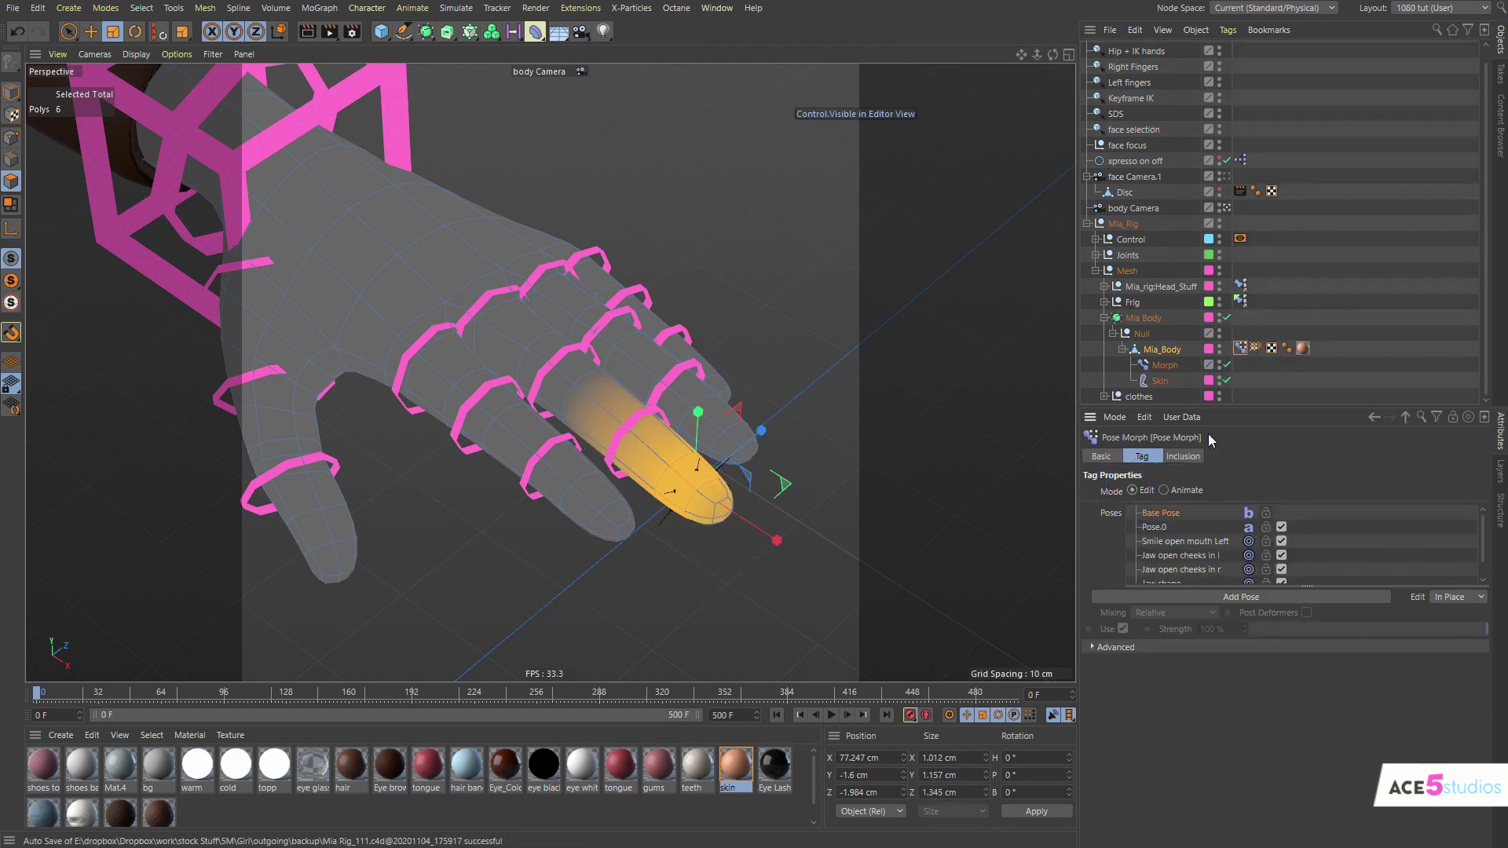
{"action": "left_click", "coordinate": [1236, 600]}
Try scaling the middle fingertip in the new pose and check the hand in model mode
{"action": "left_click_drag", "start_coordinate": [844, 524], "coordinate": [979, 521]}
{"action": "left_click_drag", "start_coordinate": [649, 416], "coordinate": [562, 542], "text": "alt"}
{"action": "left_click_drag", "start_coordinate": [678, 445], "coordinate": [626, 424], "text": "alt"}
{"action": "mouse_move", "coordinate": [498, 495]}
{"action": "left_mouse_down", "text": "alt"}
{"action": "mouse_move", "coordinate": [625, 446]}
{"action": "mouse_move", "coordinate": [619, 435]}
{"action": "left_mouse_up", "text": "alt"}
{"action": "key", "text": "Return"}
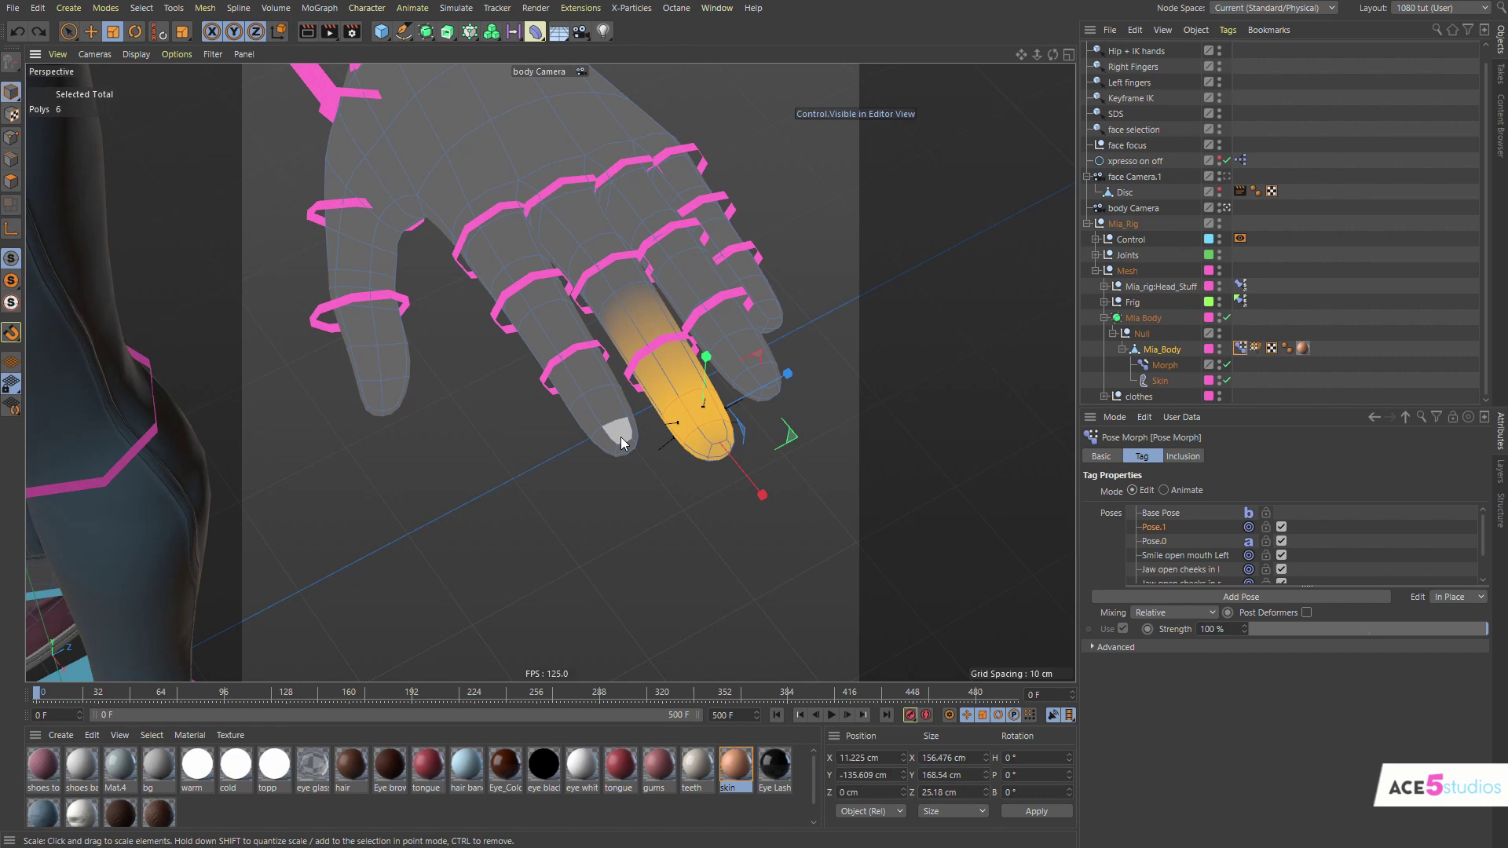
{"action": "key", "text": "e"}
{"action": "mouse_move", "coordinate": [474, 215]}
{"action": "left_mouse_down", "text": "alt"}
{"action": "mouse_move", "coordinate": [416, 242]}
{"action": "mouse_move", "coordinate": [669, 225]}
{"action": "left_mouse_up", "text": "alt"}
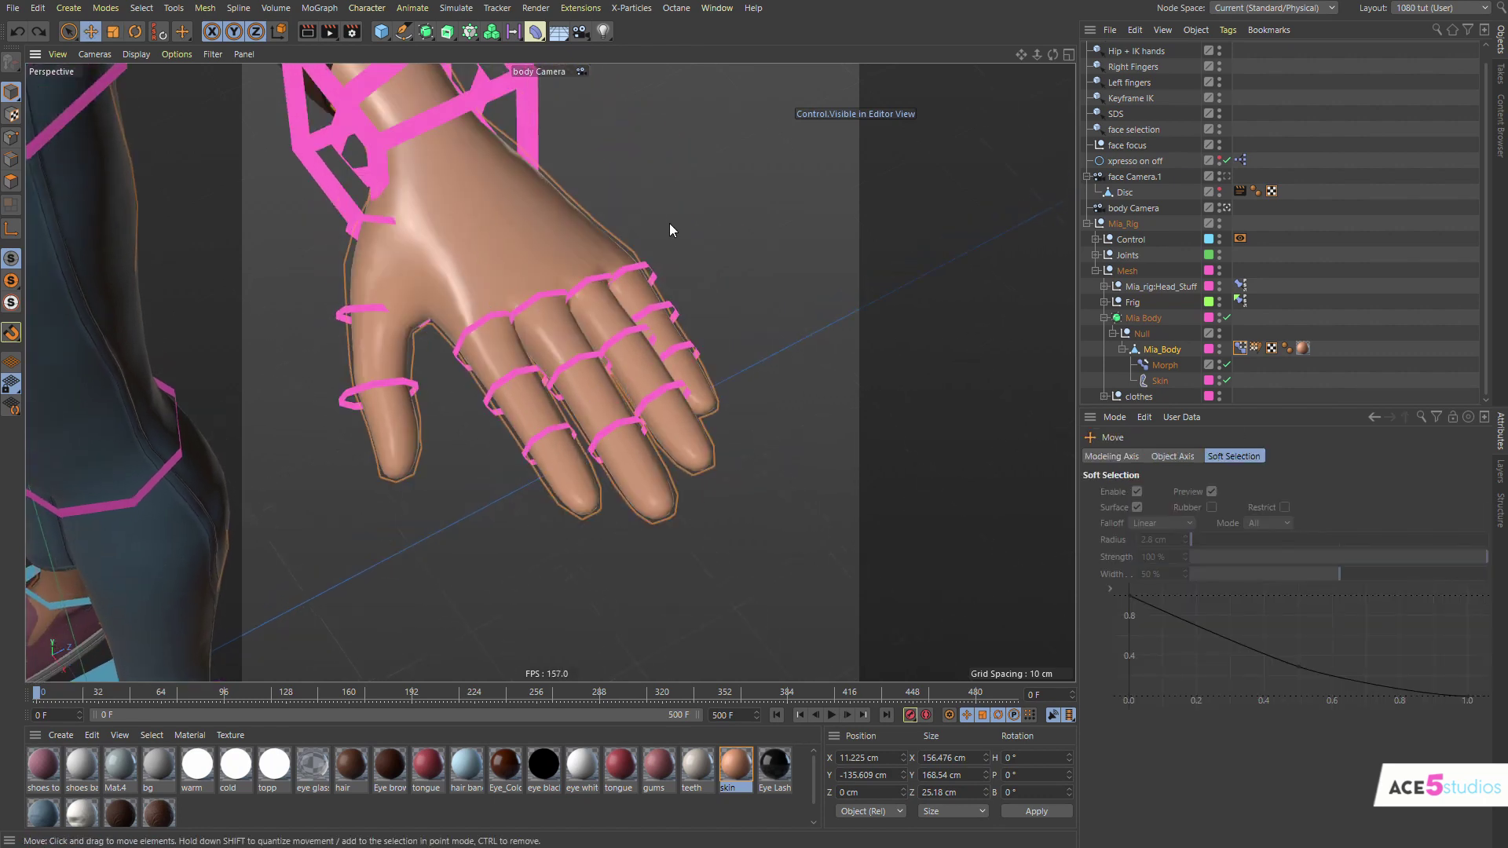
Rename the new pose in Mia_Body's Pose Morph tag as finger adjust
{"action": "left_click", "coordinate": [1239, 347]}
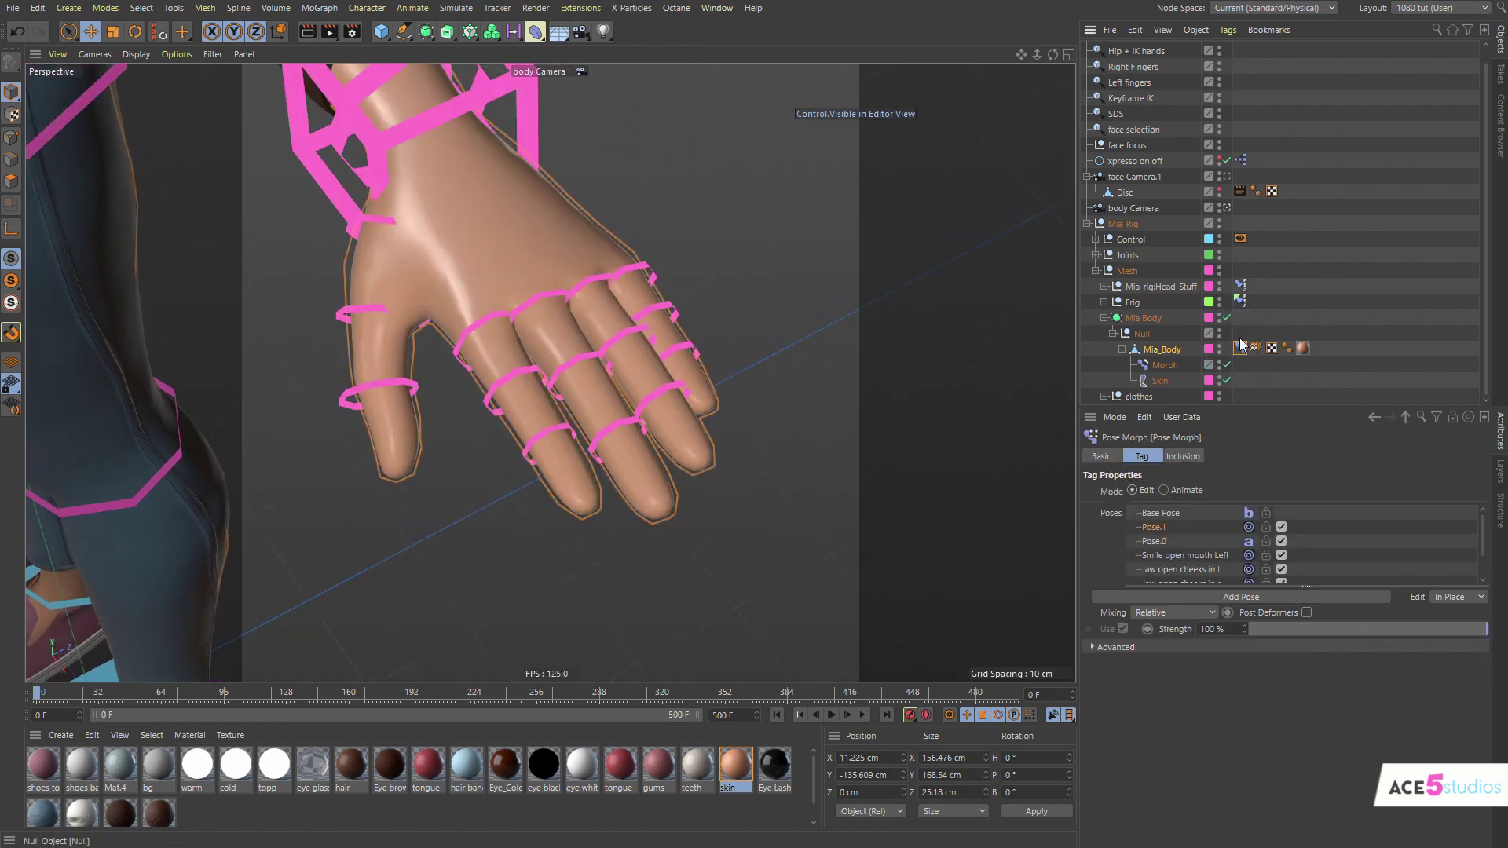
{"action": "double_click", "coordinate": [1154, 527]}
{"action": "type", "text": "finger ad"}
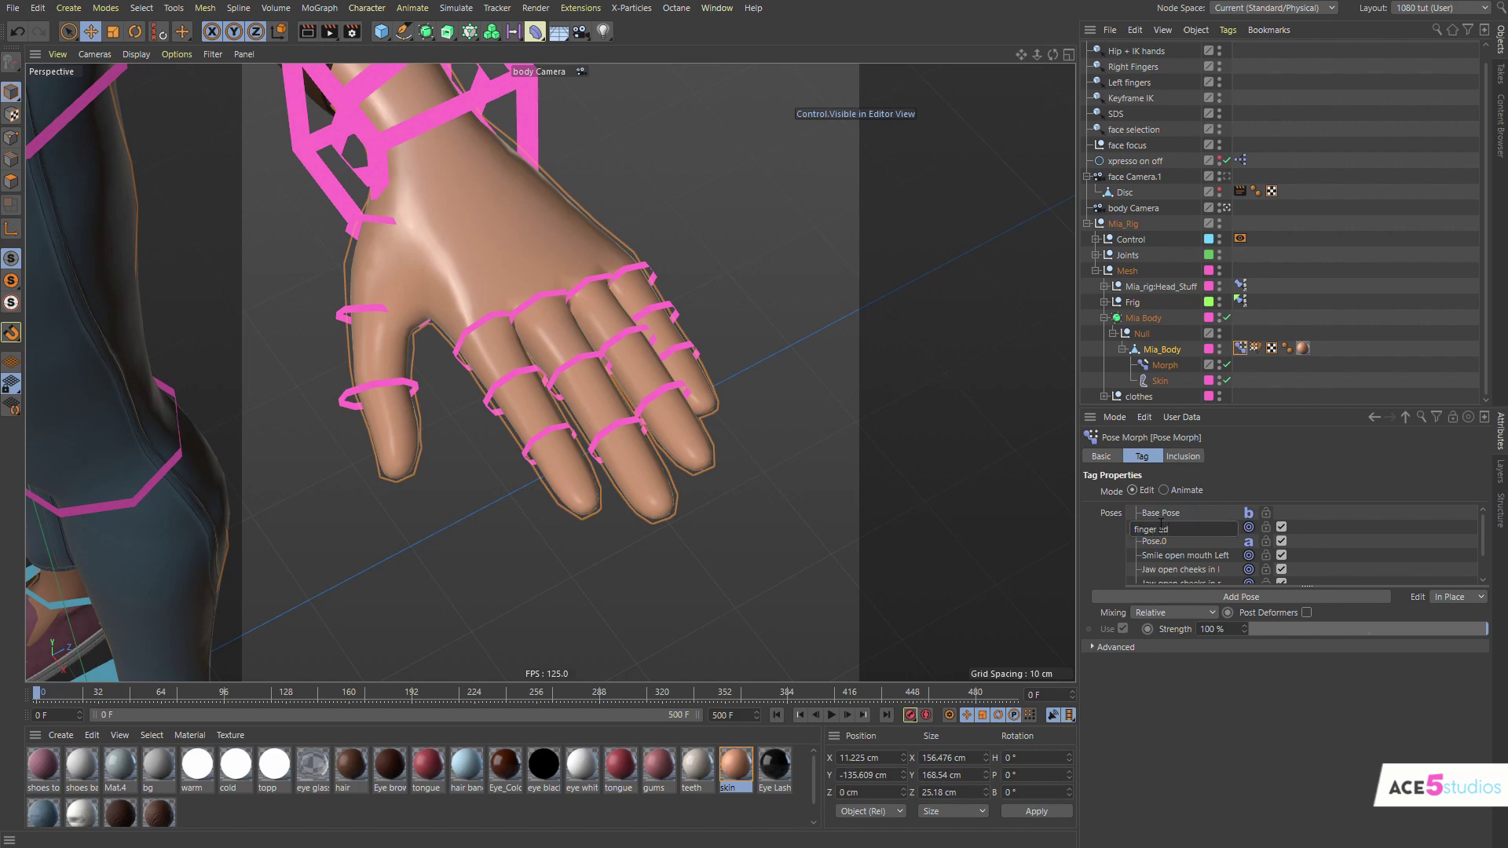
{"action": "type", "text": "just"}
{"action": "key", "text": "Return"}
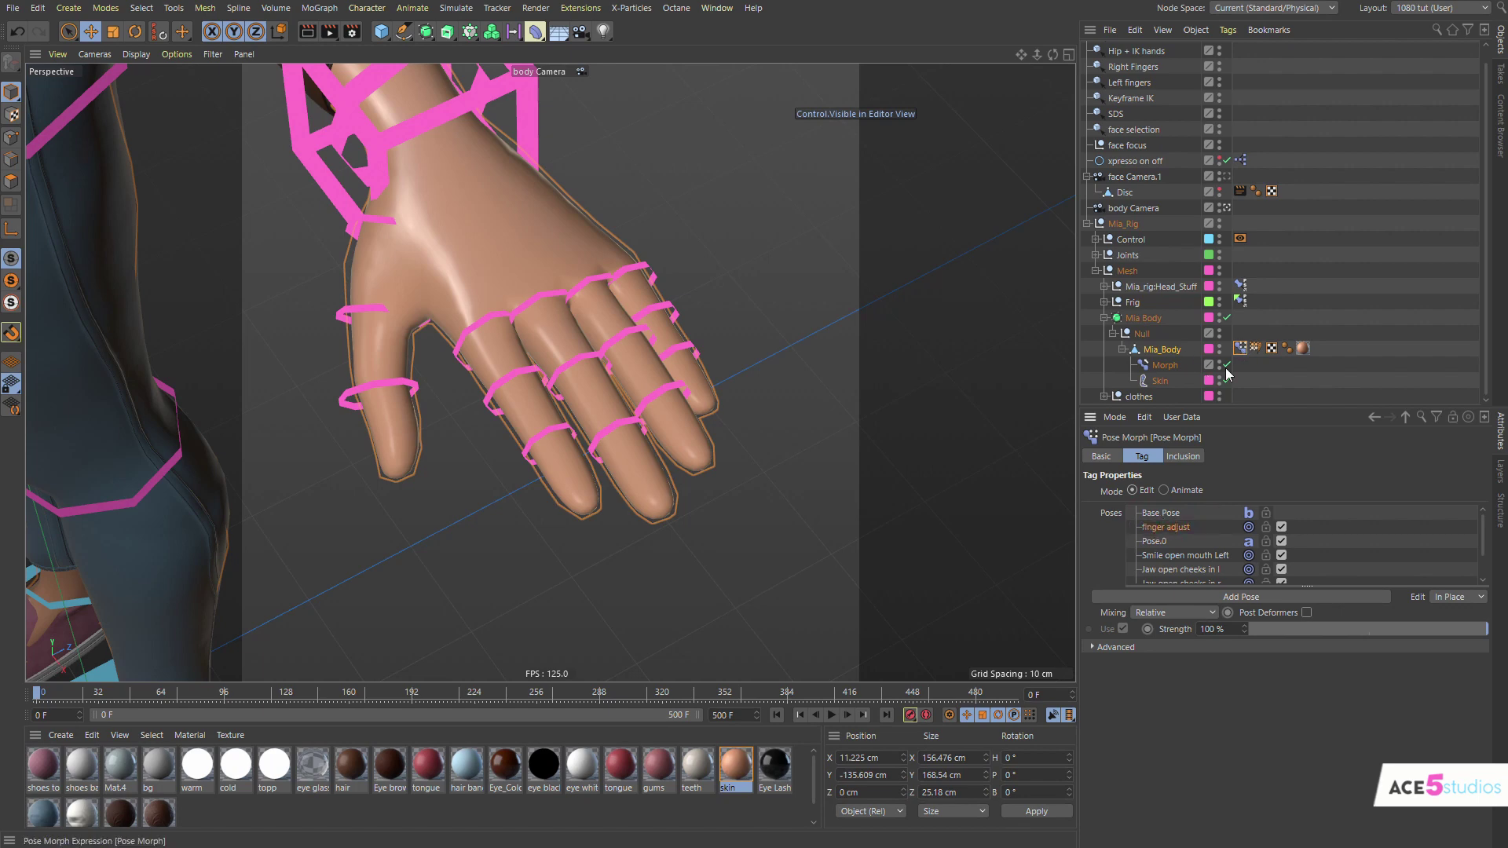
Set the soft selection radius to 1 cm and scale up the middle fingertip polygons in the finger adjust pose
{"action": "key", "text": "Return"}
{"action": "key", "text": "t"}
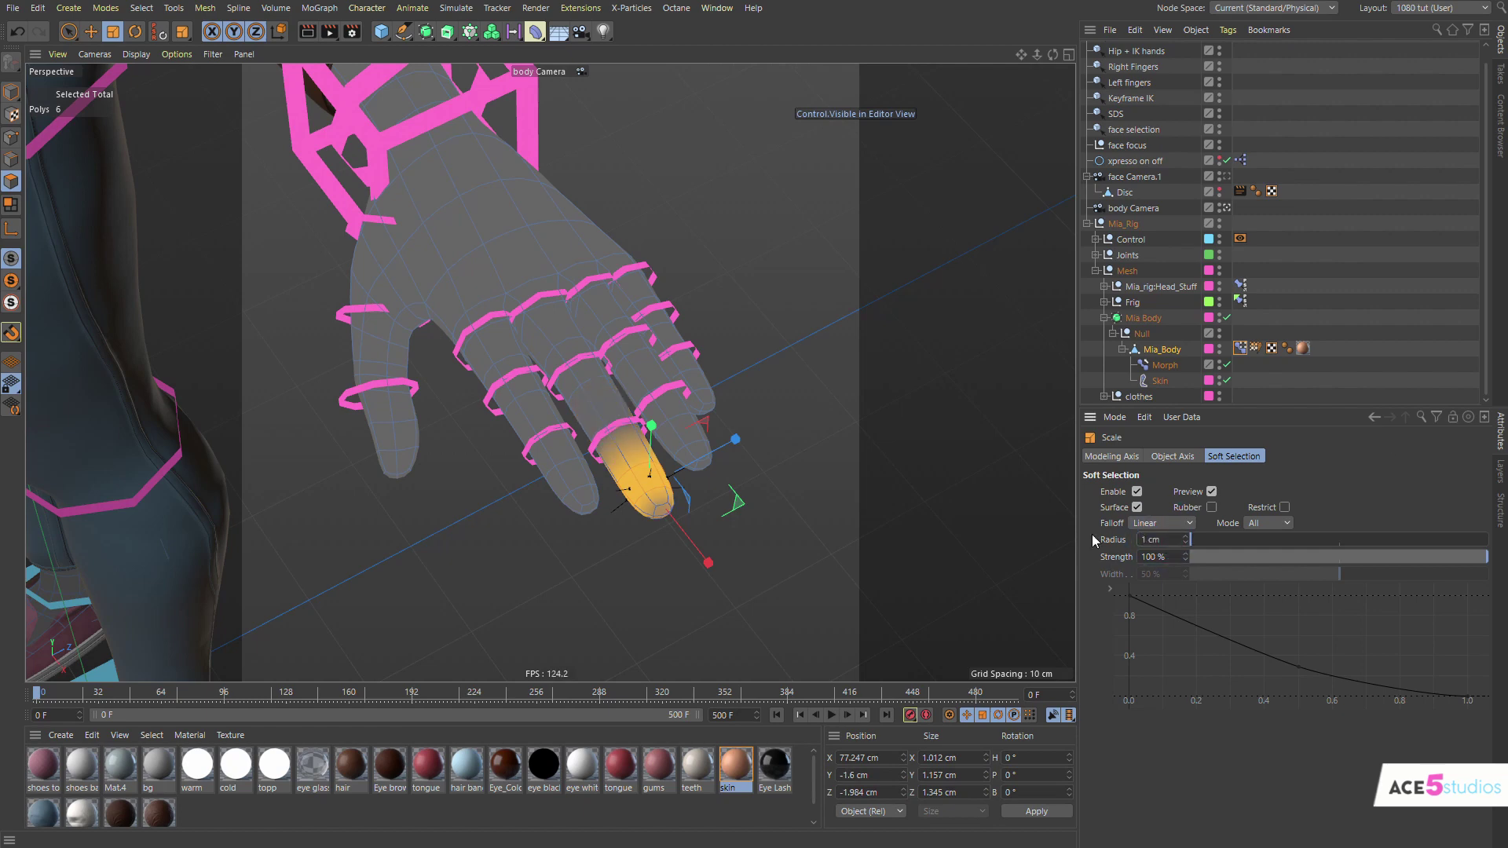
{"action": "left_click_drag", "start_coordinate": [684, 460], "coordinate": [833, 510]}
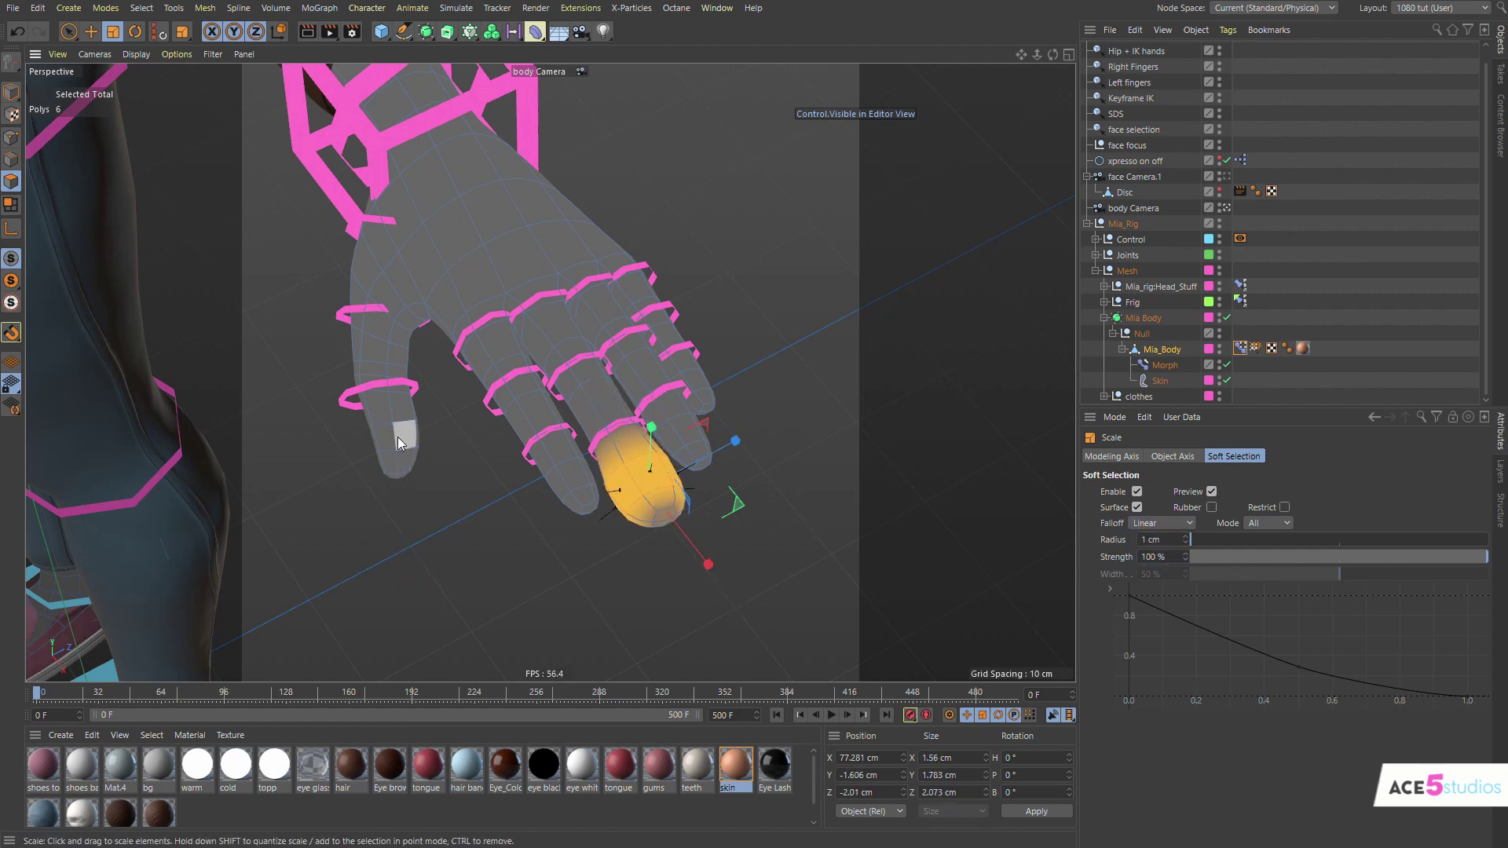
Select the edge loops around the thumb tip and the little fingertip and scale each one up
{"action": "key", "text": "Return"}
{"action": "double_click", "coordinate": [399, 447]}
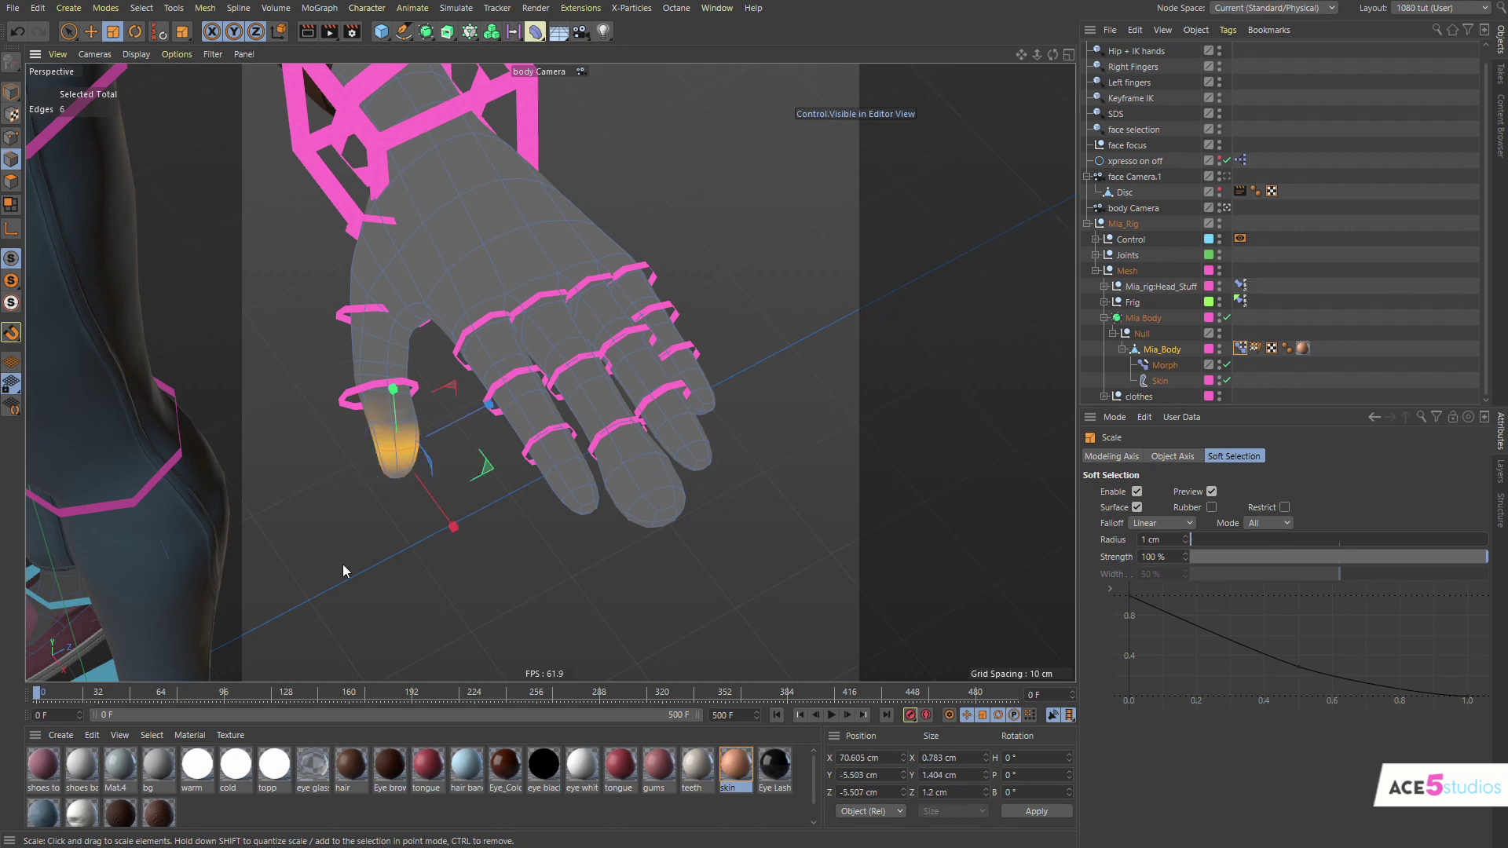
{"action": "left_click_drag", "start_coordinate": [320, 518], "coordinate": [856, 509]}
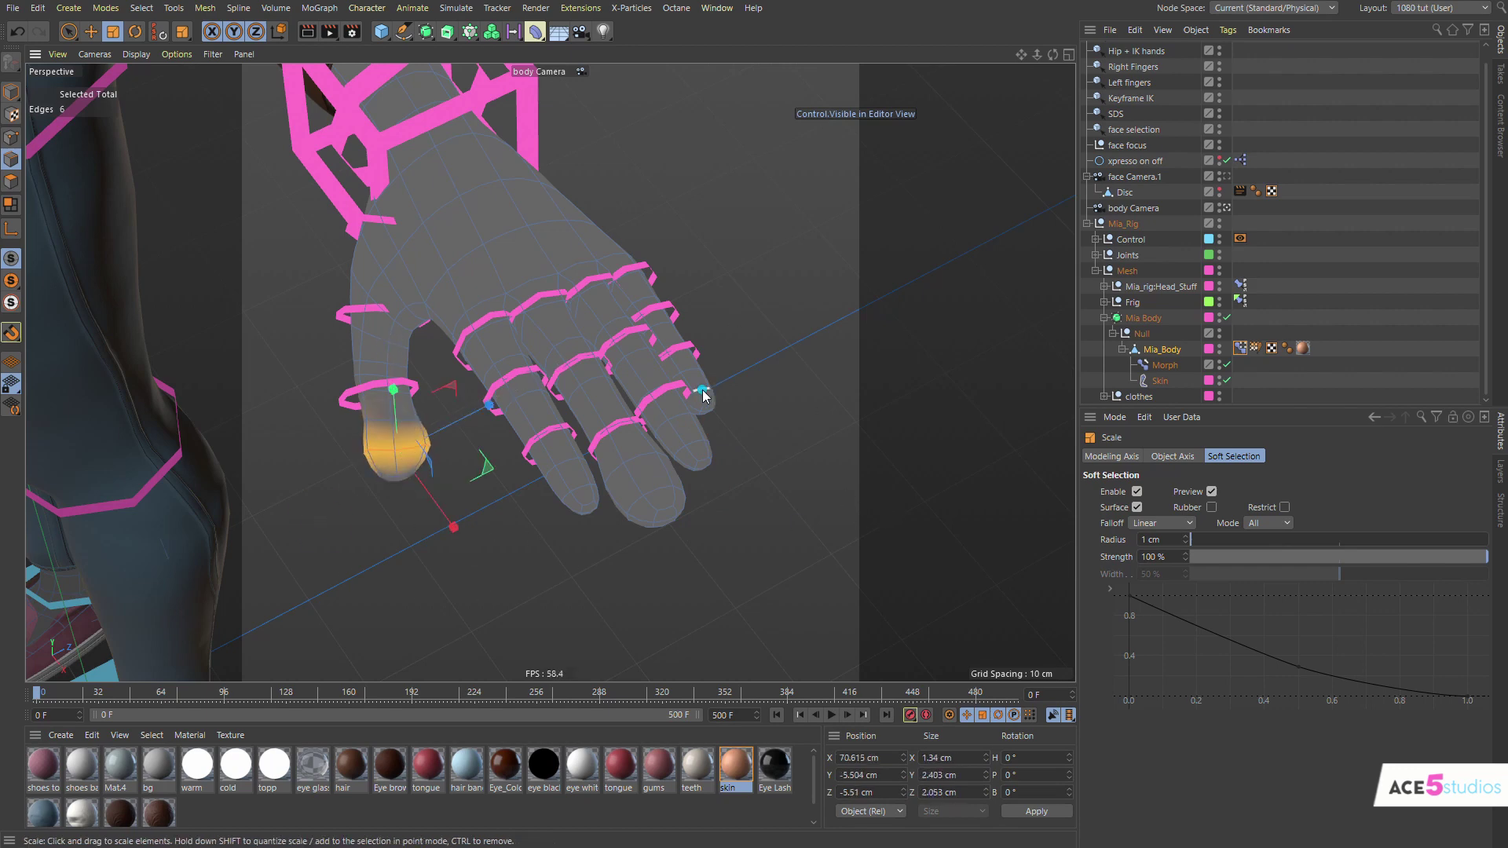
{"action": "double_click", "coordinate": [703, 390]}
{"action": "left_click_drag", "start_coordinate": [739, 485], "coordinate": [1035, 501], "text": "alt"}
Return to model mode and inspect the character's right hand for the same finger changes
{"action": "left_click_drag", "start_coordinate": [738, 486], "coordinate": [423, 350], "text": "alt"}
{"action": "key", "text": "Return"}
{"action": "left_click_drag", "start_coordinate": [527, 389], "coordinate": [409, 381], "text": "alt"}
{"action": "right_click_drag", "start_coordinate": [332, 316], "coordinate": [256, 498], "text": "alt"}
{"action": "middle_click_drag", "start_coordinate": [397, 251], "coordinate": [829, 534], "text": "alt"}
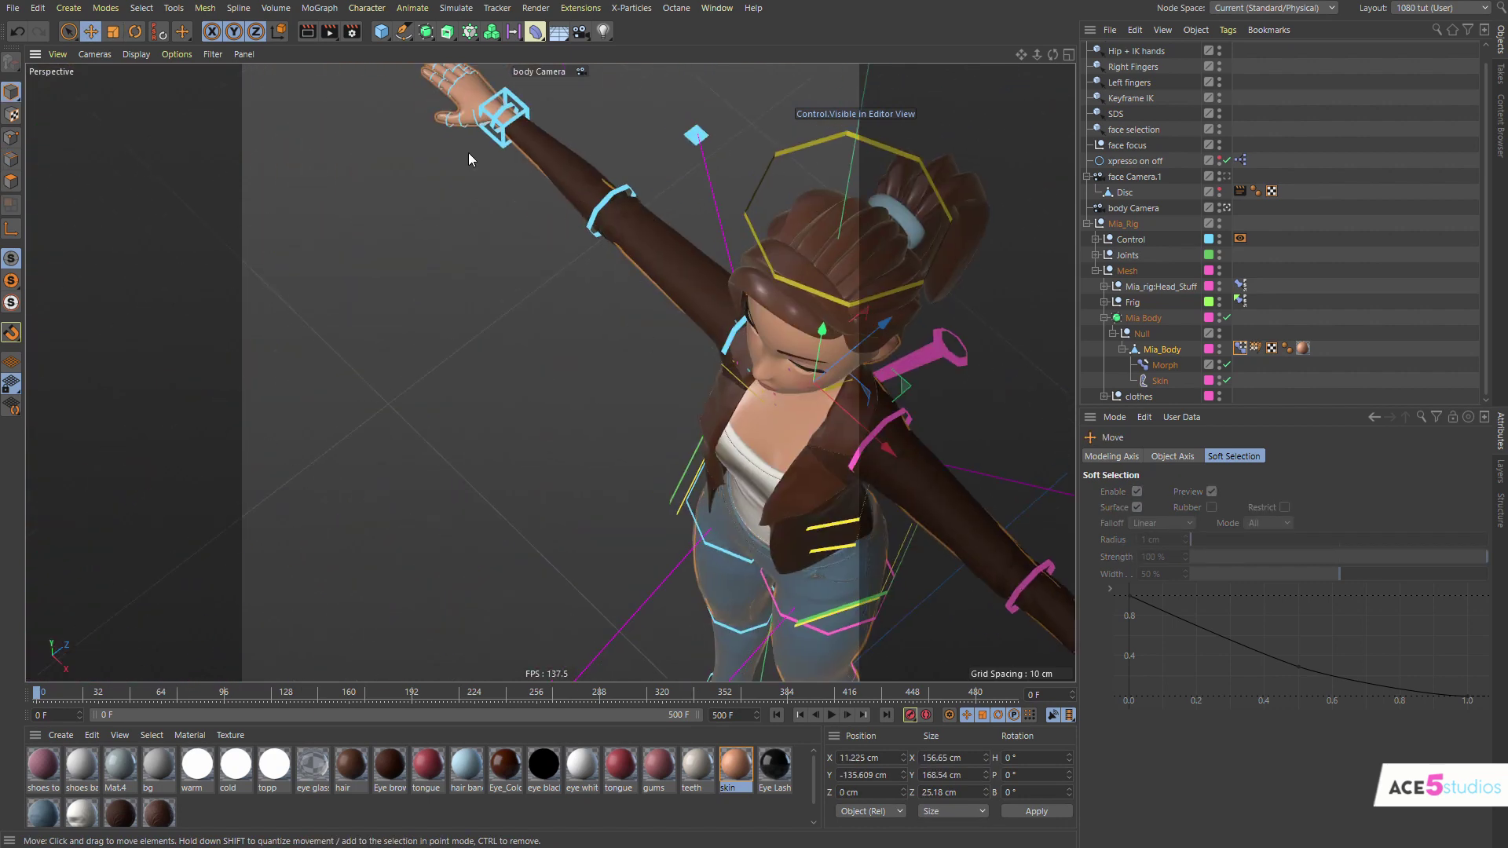
{"action": "left_click_drag", "start_coordinate": [468, 153], "coordinate": [394, 216], "text": "alt"}
{"action": "middle_click_drag", "start_coordinate": [395, 215], "coordinate": [697, 219], "text": "alt"}
{"action": "right_click_drag", "start_coordinate": [698, 218], "coordinate": [976, 127], "text": "alt"}
{"action": "right_click_drag", "start_coordinate": [744, 205], "coordinate": [713, 220], "text": "alt"}
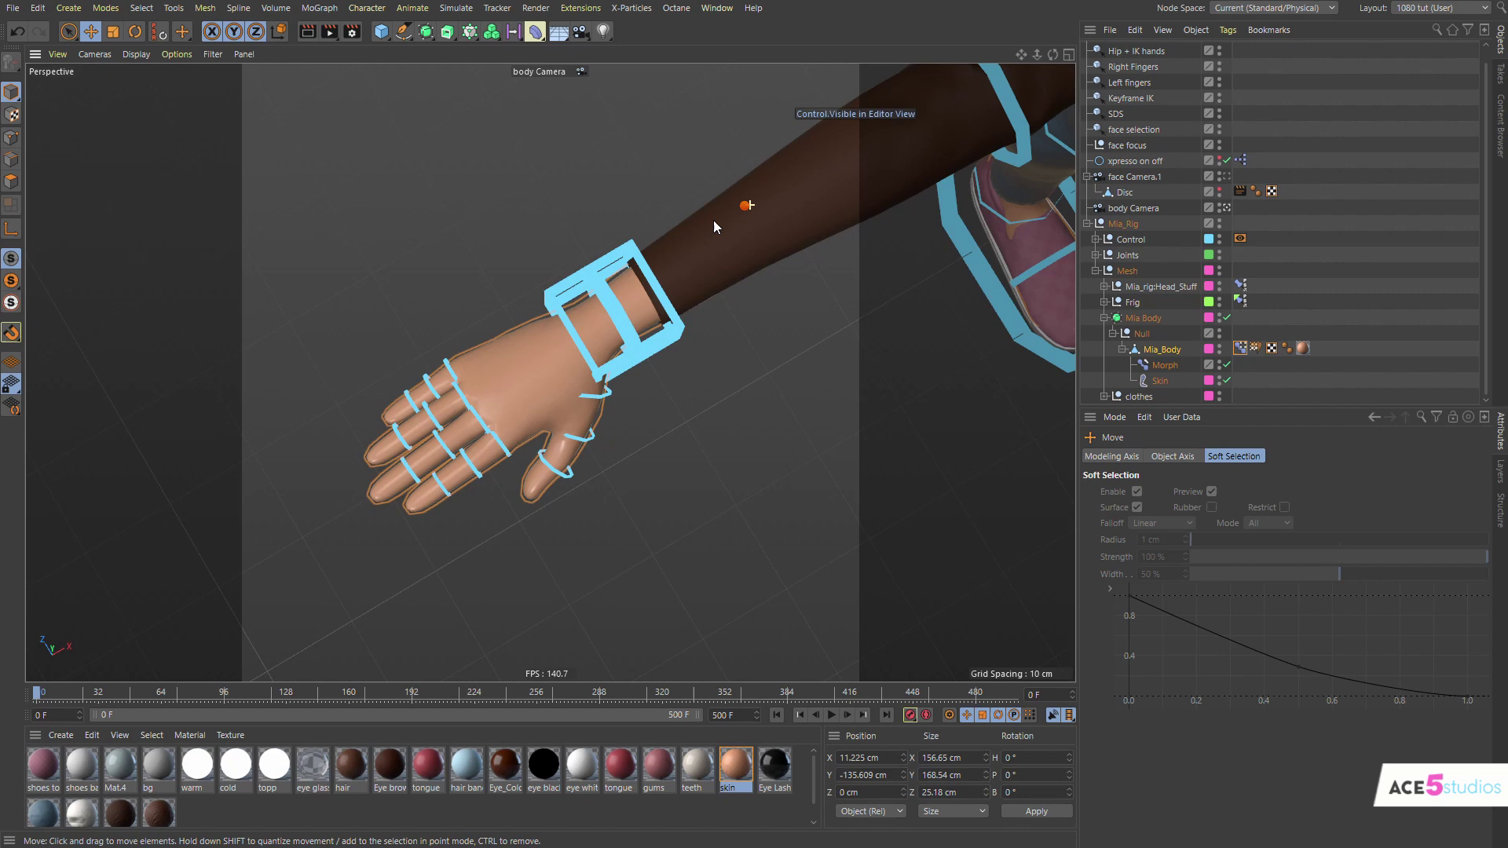
{"action": "scroll", "coordinate": [713, 220], "scroll_direction": "down", "scroll_amount": 3}
Duplicate the finger adjust pose by copy and paste, and move the duplicate directly below the original
{"action": "left_click", "coordinate": [1240, 348]}
{"action": "right_click", "coordinate": [1163, 526]}
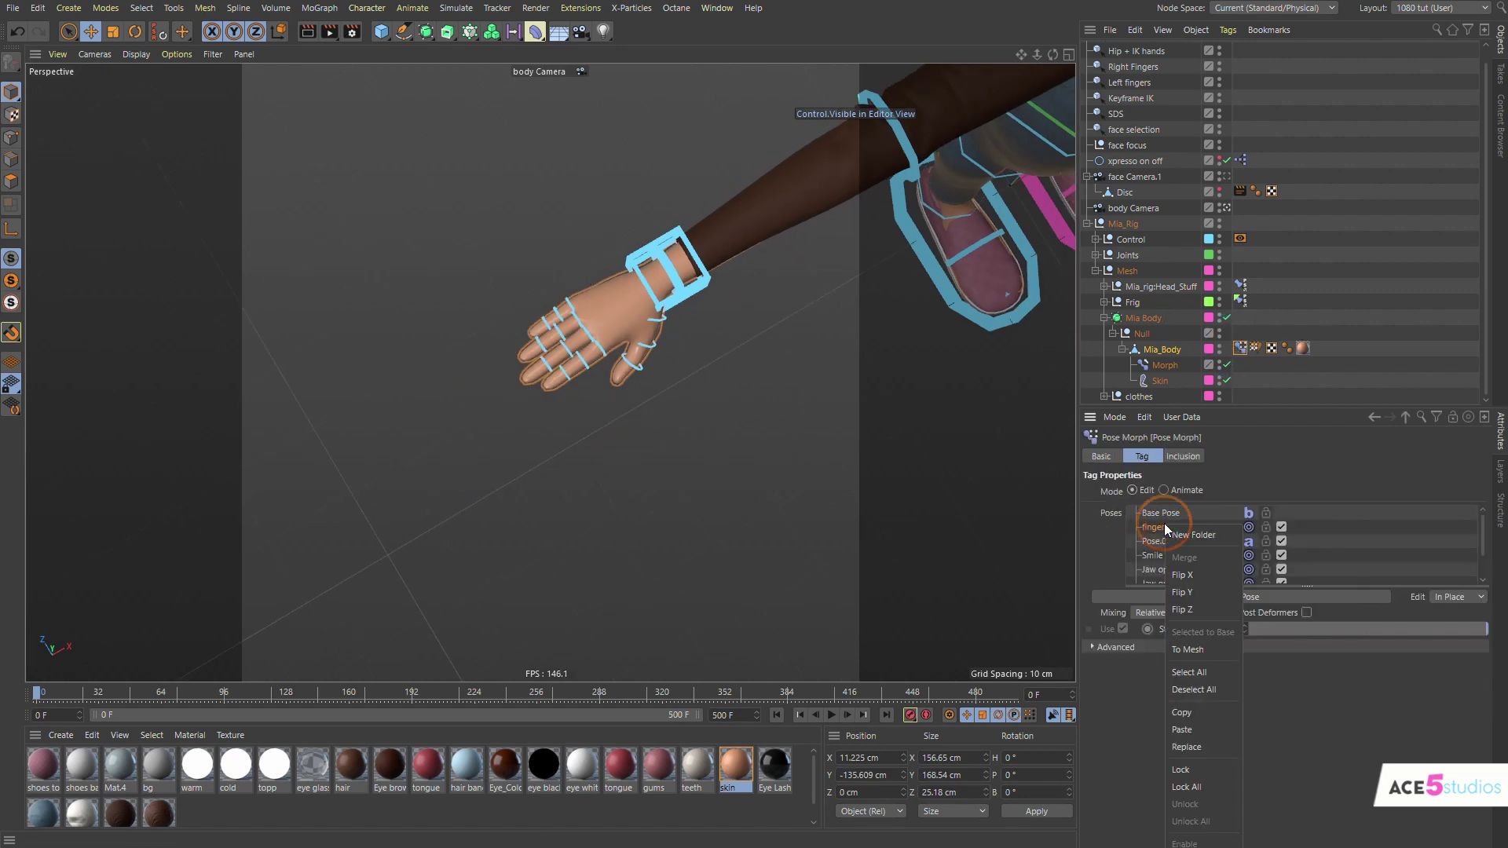
{"action": "left_click", "coordinate": [1218, 713]}
{"action": "right_click", "coordinate": [1172, 529]}
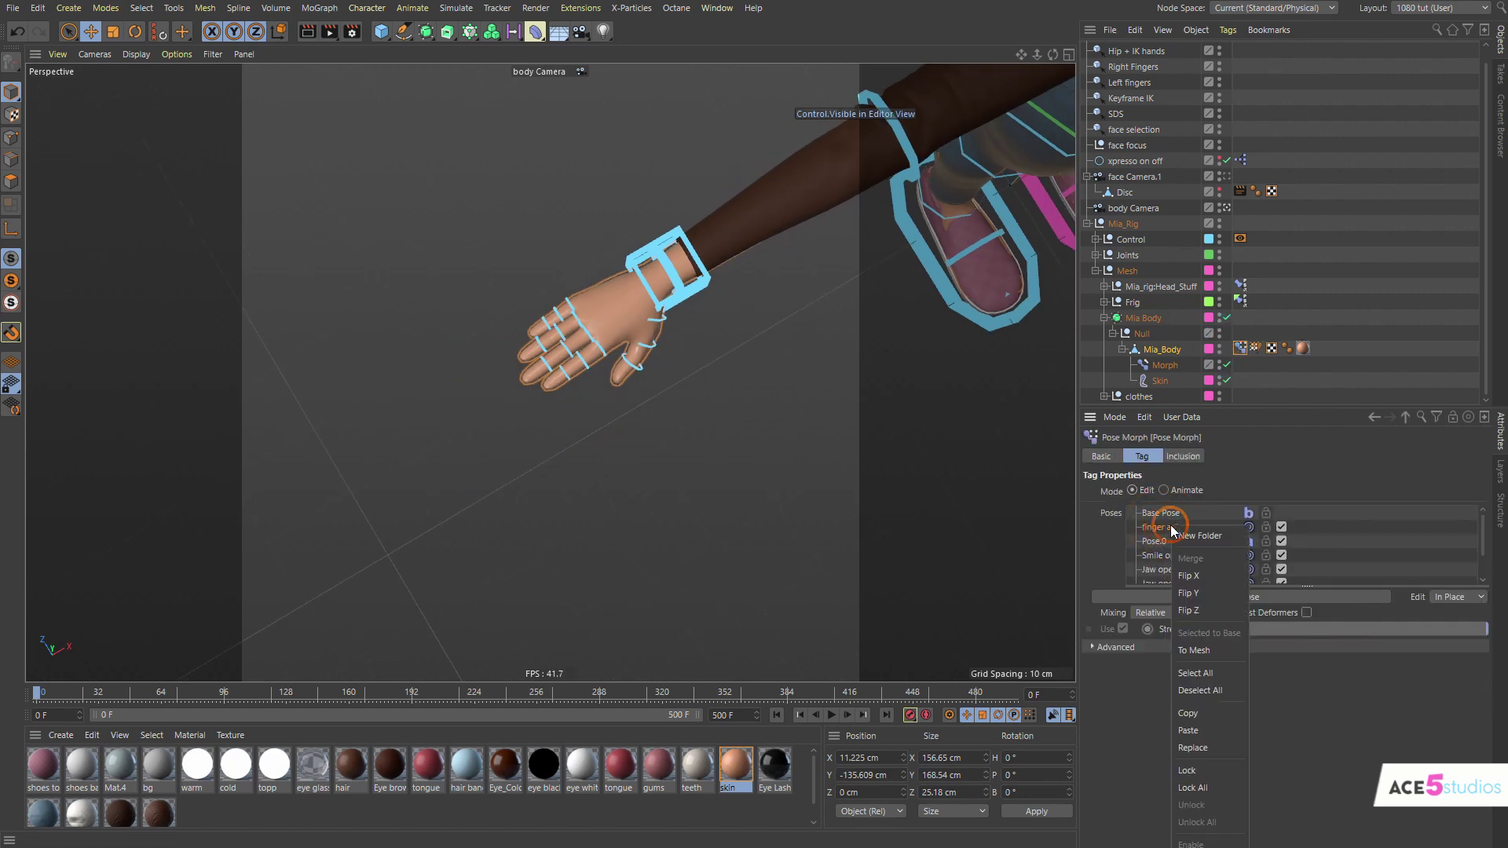
{"action": "left_click", "coordinate": [1233, 714]}
{"action": "scroll", "coordinate": [1164, 523], "scroll_direction": "down", "scroll_amount": 3}
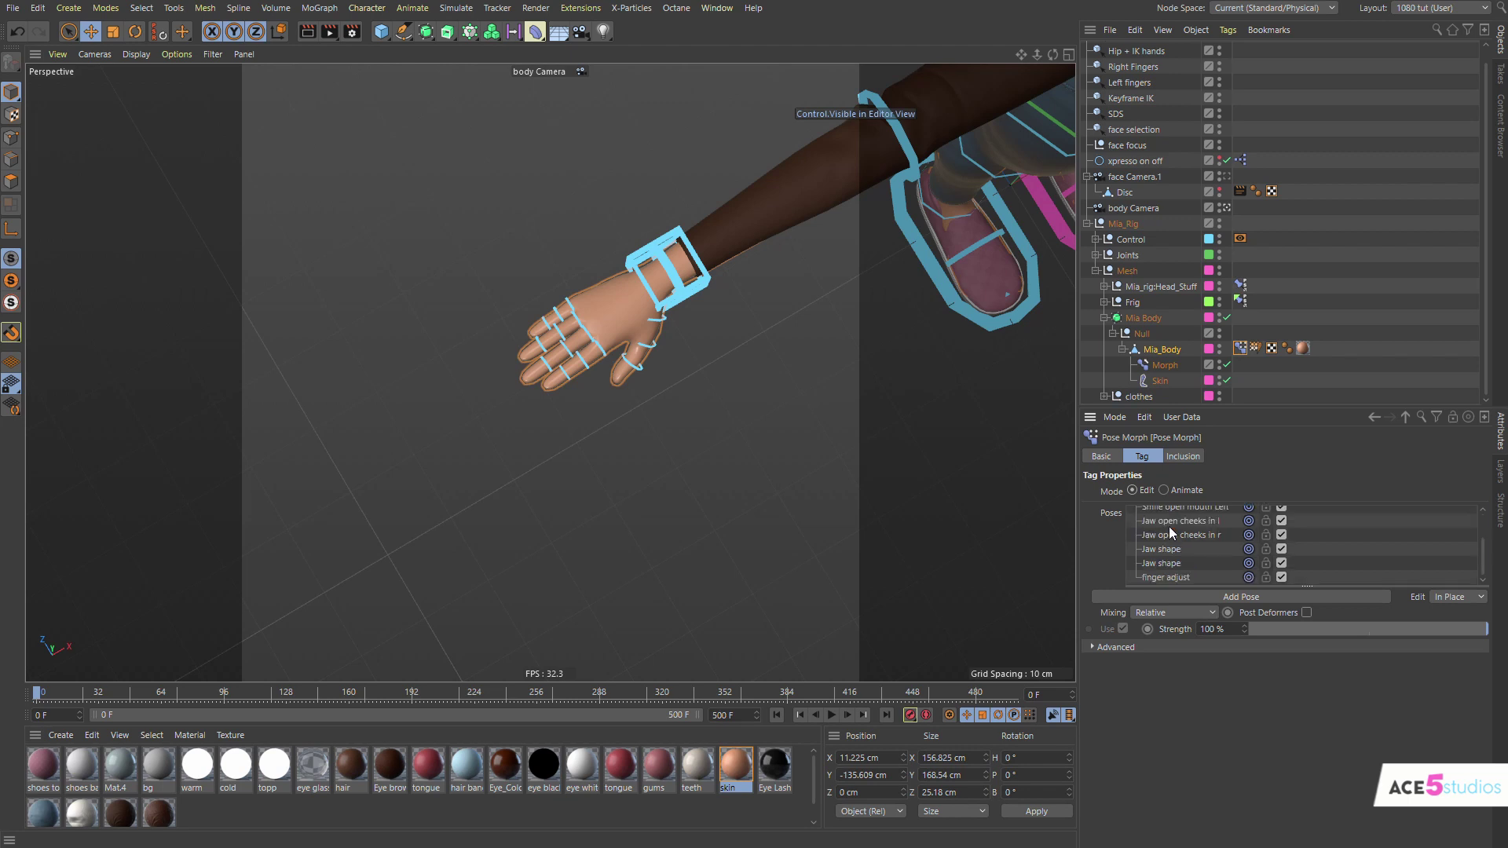
{"action": "left_click_drag", "start_coordinate": [1178, 575], "coordinate": [1176, 536]}
Mirror the duplicated finger adjust pose with Flip X and check the fingertips on both hands
{"action": "right_click", "coordinate": [1169, 542]}
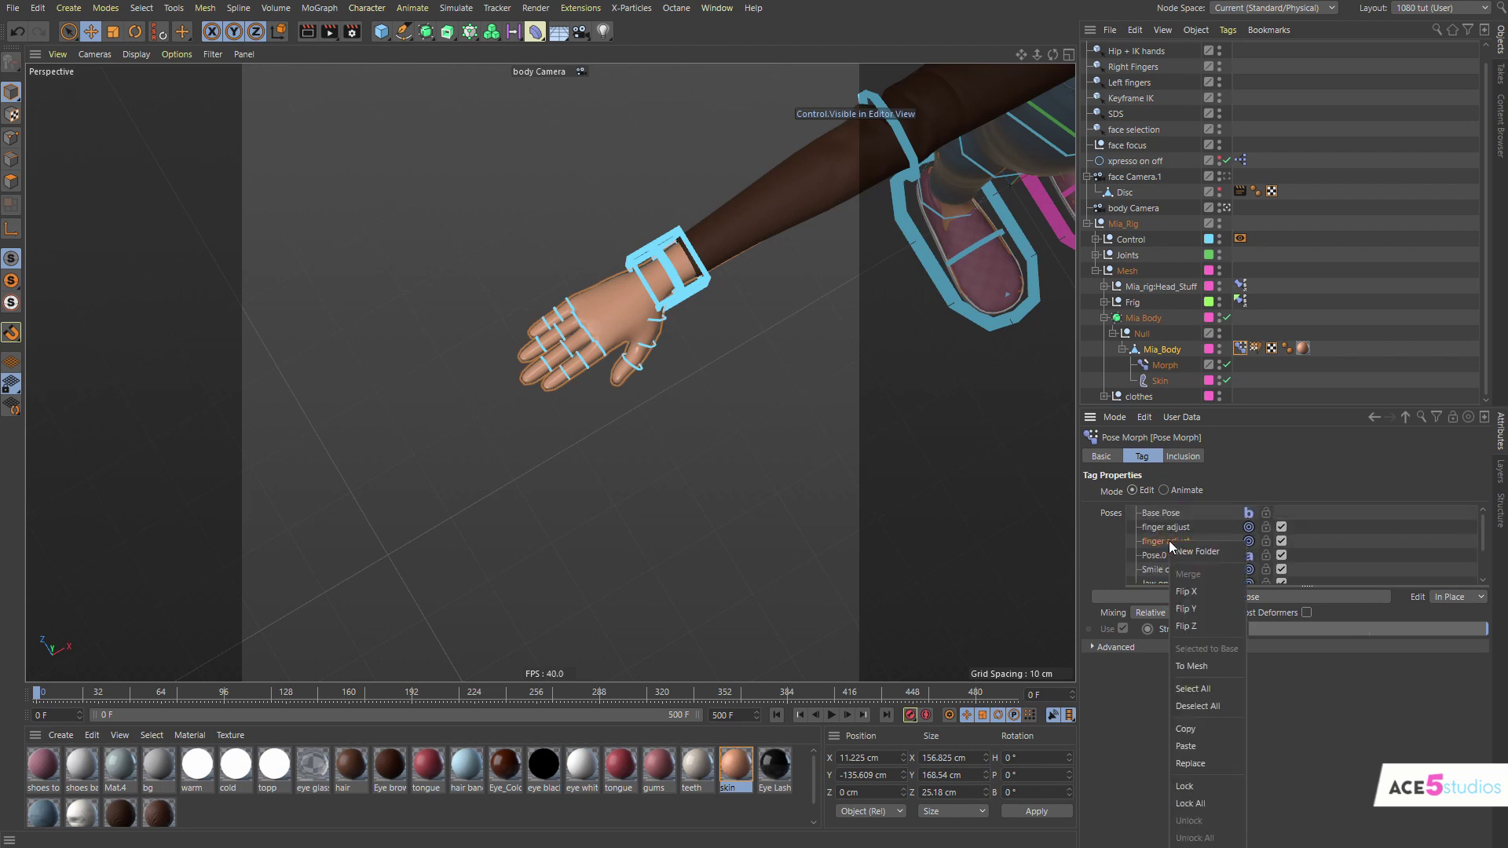
{"action": "left_click", "coordinate": [1192, 591]}
{"action": "left_click_drag", "start_coordinate": [576, 302], "coordinate": [644, 314], "text": "alt"}
{"action": "scroll", "coordinate": [640, 313], "scroll_direction": "up", "scroll_amount": 3}
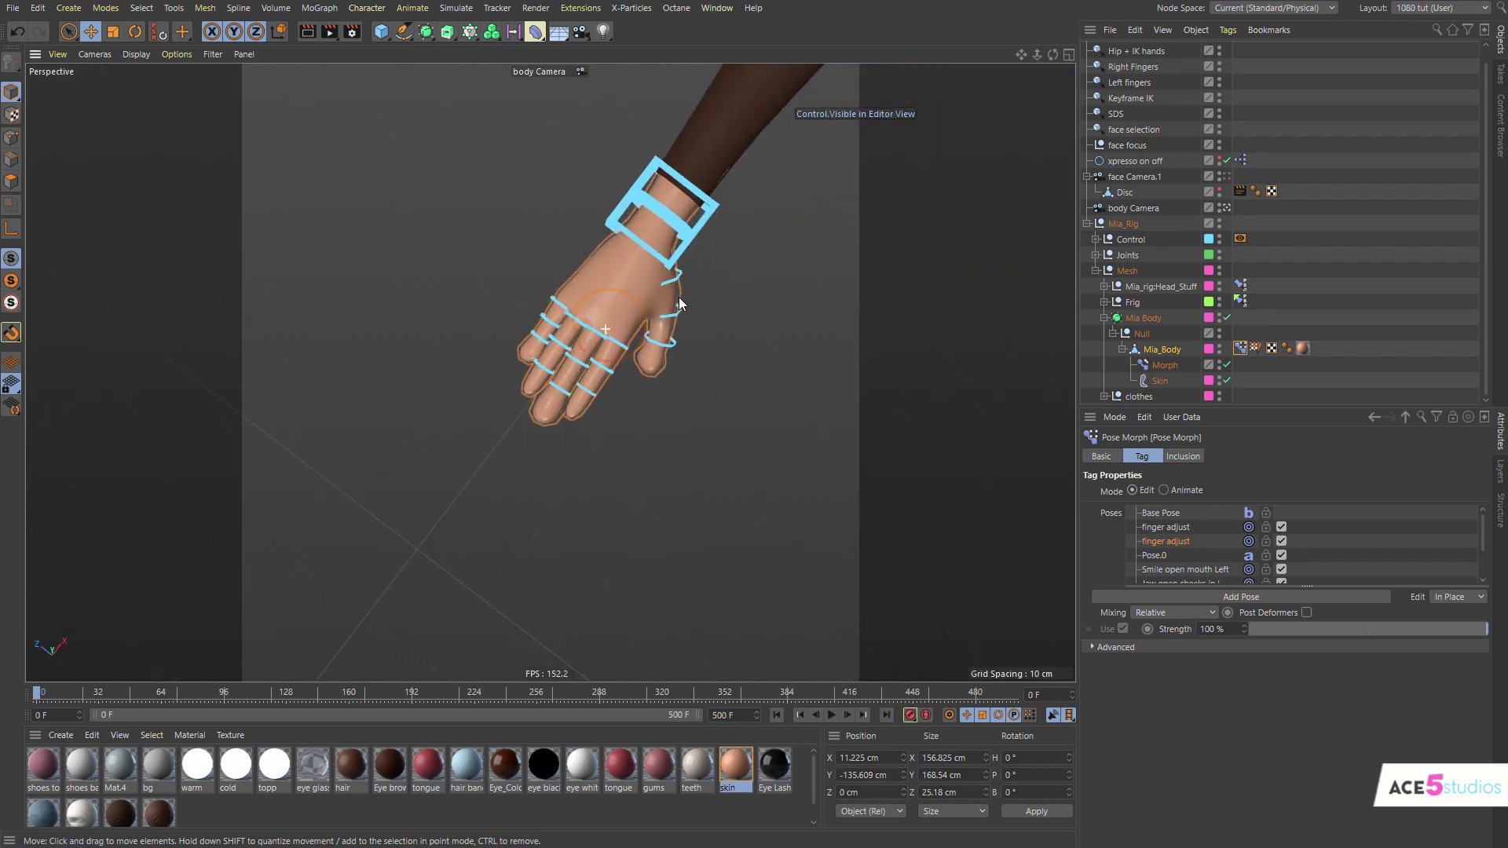
{"action": "scroll", "coordinate": [667, 298], "scroll_direction": "down", "scroll_amount": 6}
{"action": "middle_click_drag", "start_coordinate": [668, 298], "coordinate": [263, 637], "text": "alt"}
{"action": "left_click_drag", "start_coordinate": [569, 289], "coordinate": [652, 262], "text": "alt"}
{"action": "middle_click_drag", "start_coordinate": [653, 262], "coordinate": [481, 324], "text": "alt"}
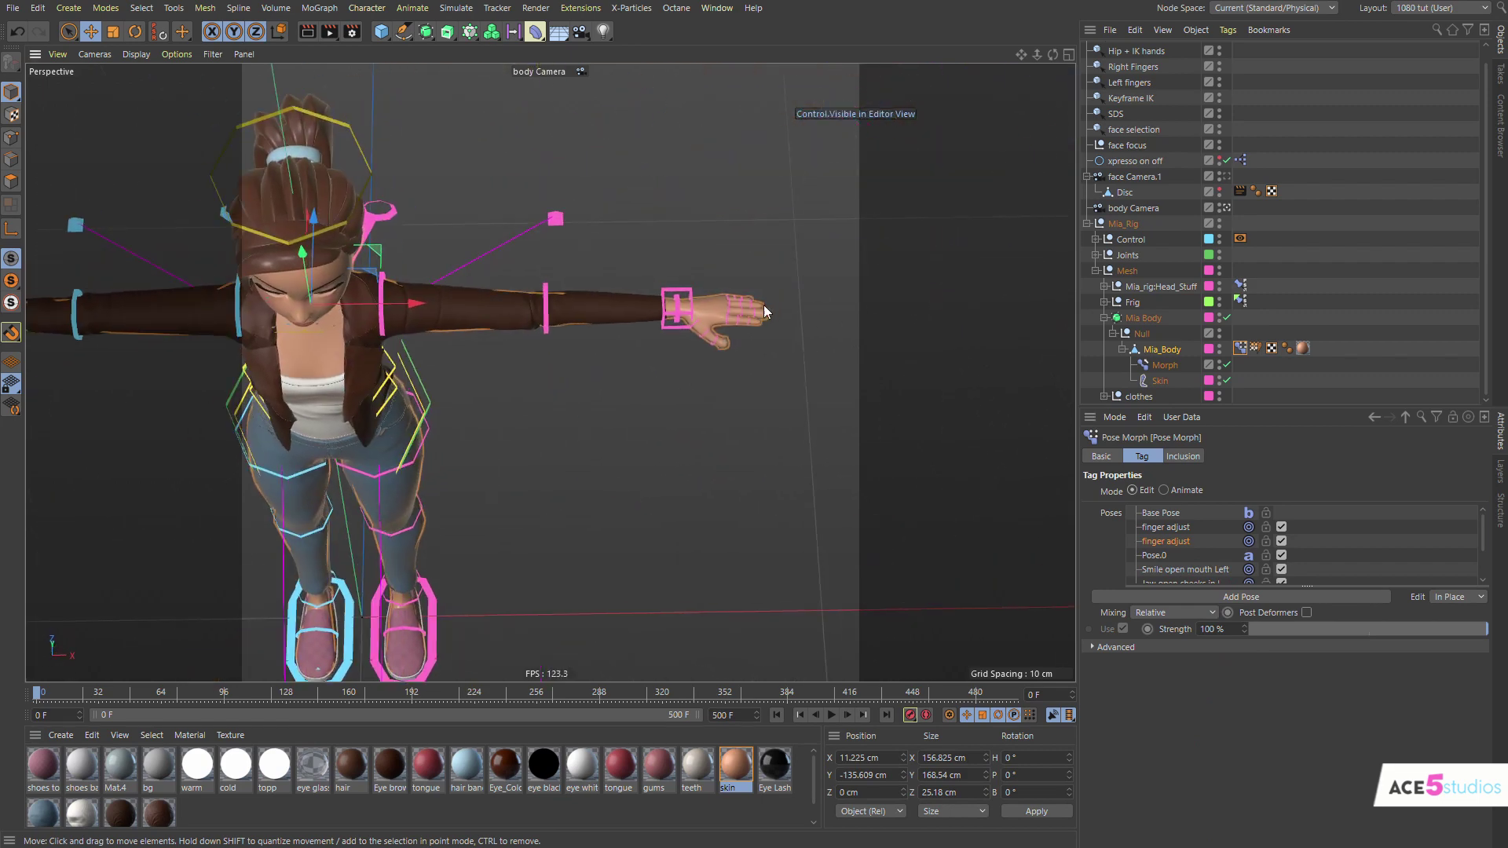
{"action": "right_click_drag", "start_coordinate": [765, 308], "coordinate": [977, 259], "text": "alt"}
Switch the Pose Morph tag to Animate mode
{"action": "left_click", "coordinate": [1164, 490]}
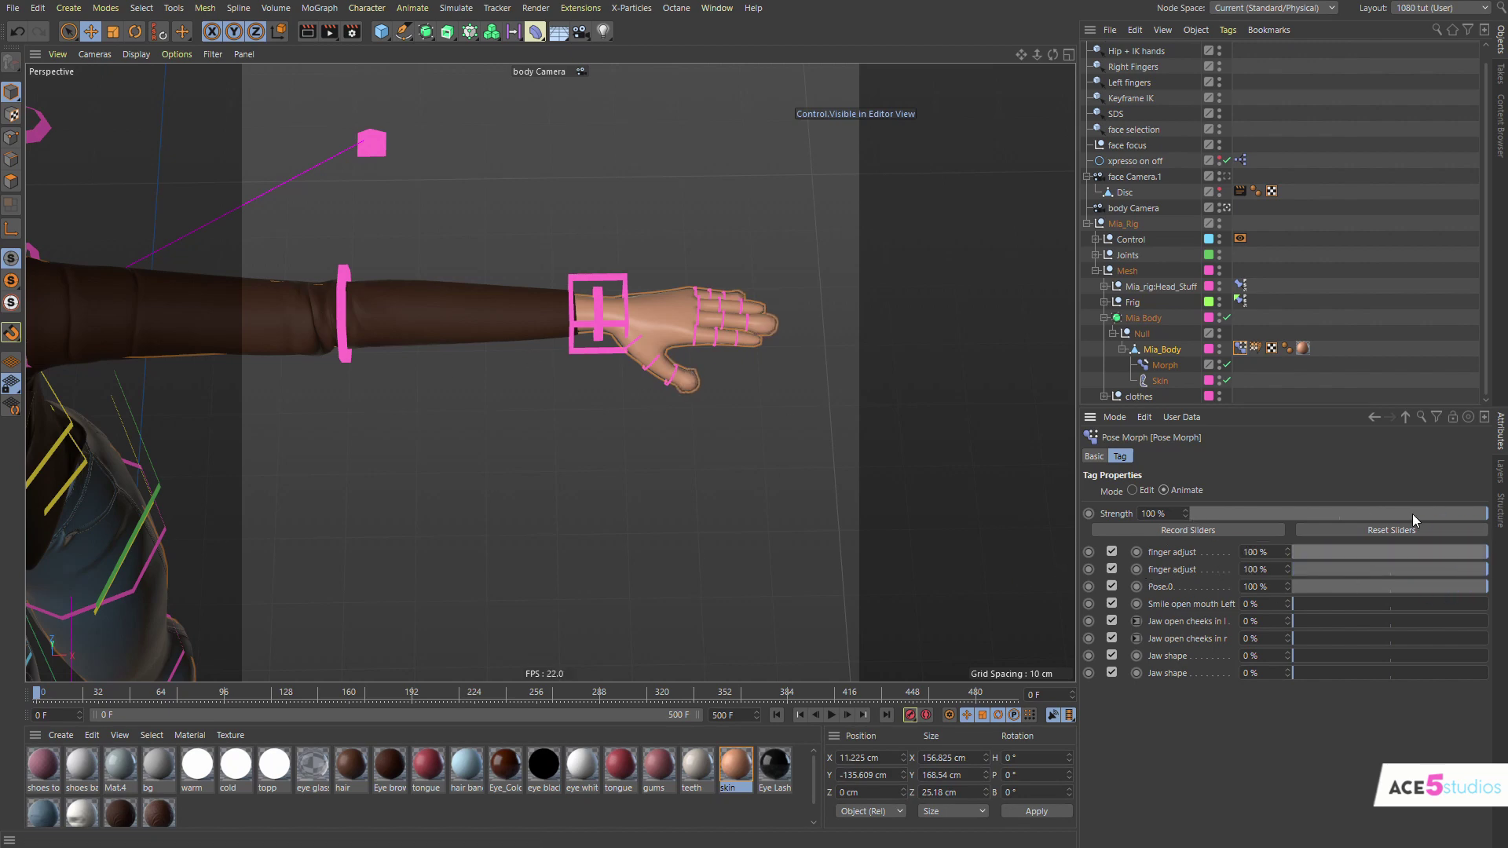
{"action": "scroll", "coordinate": [539, 329], "scroll_direction": "down", "scroll_amount": 5}
{"action": "middle_click_drag", "start_coordinate": [540, 329], "coordinate": [808, 343], "text": "alt"}
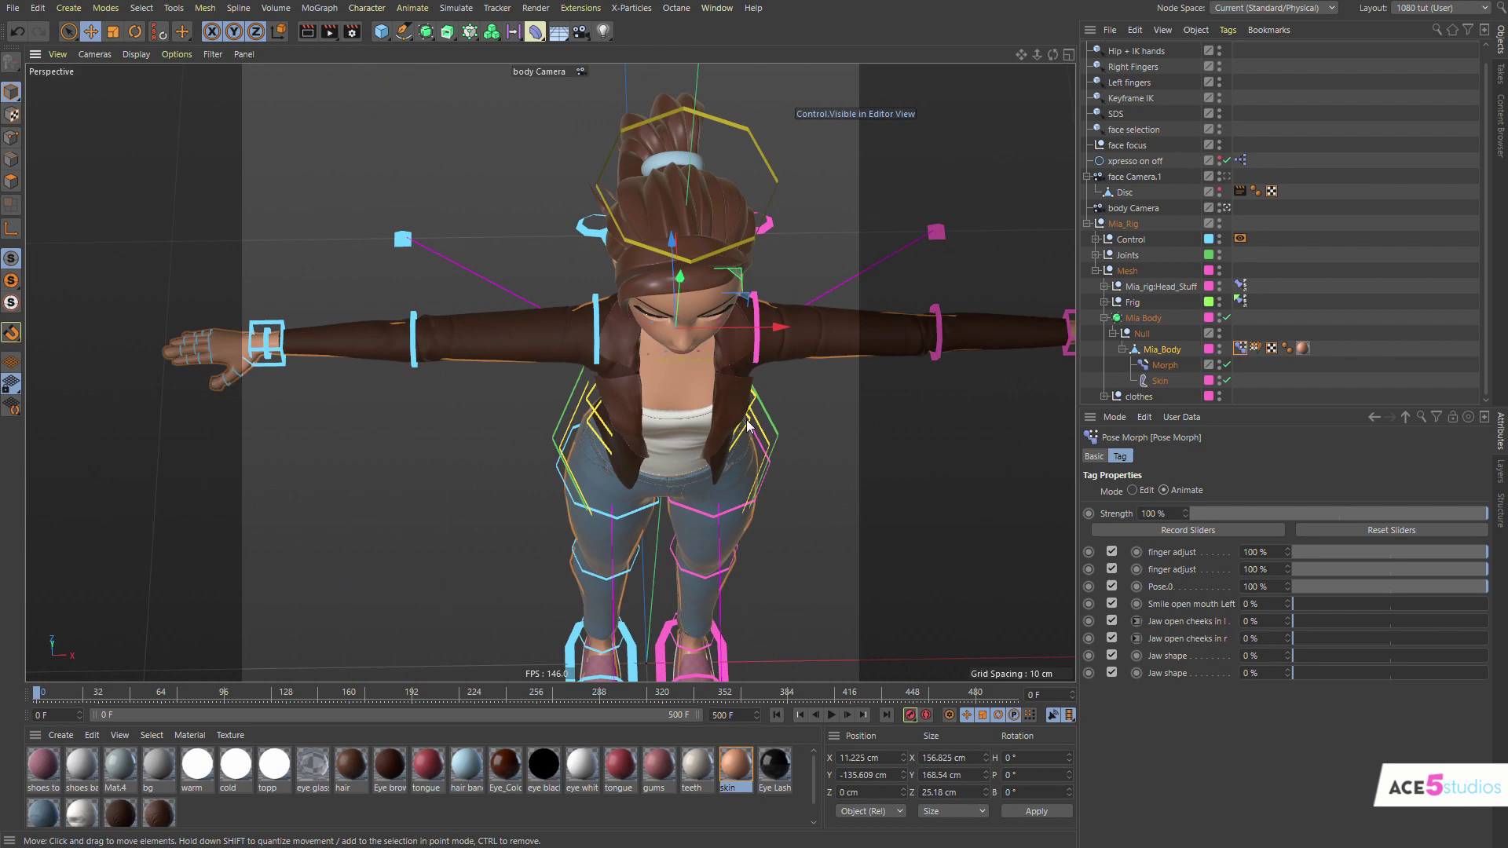
Test the rig by moving and rotating the left hand controller, and undo both changes
{"action": "middle_click_drag", "start_coordinate": [747, 427], "coordinate": [835, 285]}
{"action": "left_click", "coordinate": [785, 271]}
{"action": "left_click_drag", "start_coordinate": [801, 342], "coordinate": [518, 424]}
{"action": "left_click_drag", "start_coordinate": [404, 353], "coordinate": [415, 241], "text": "alt"}
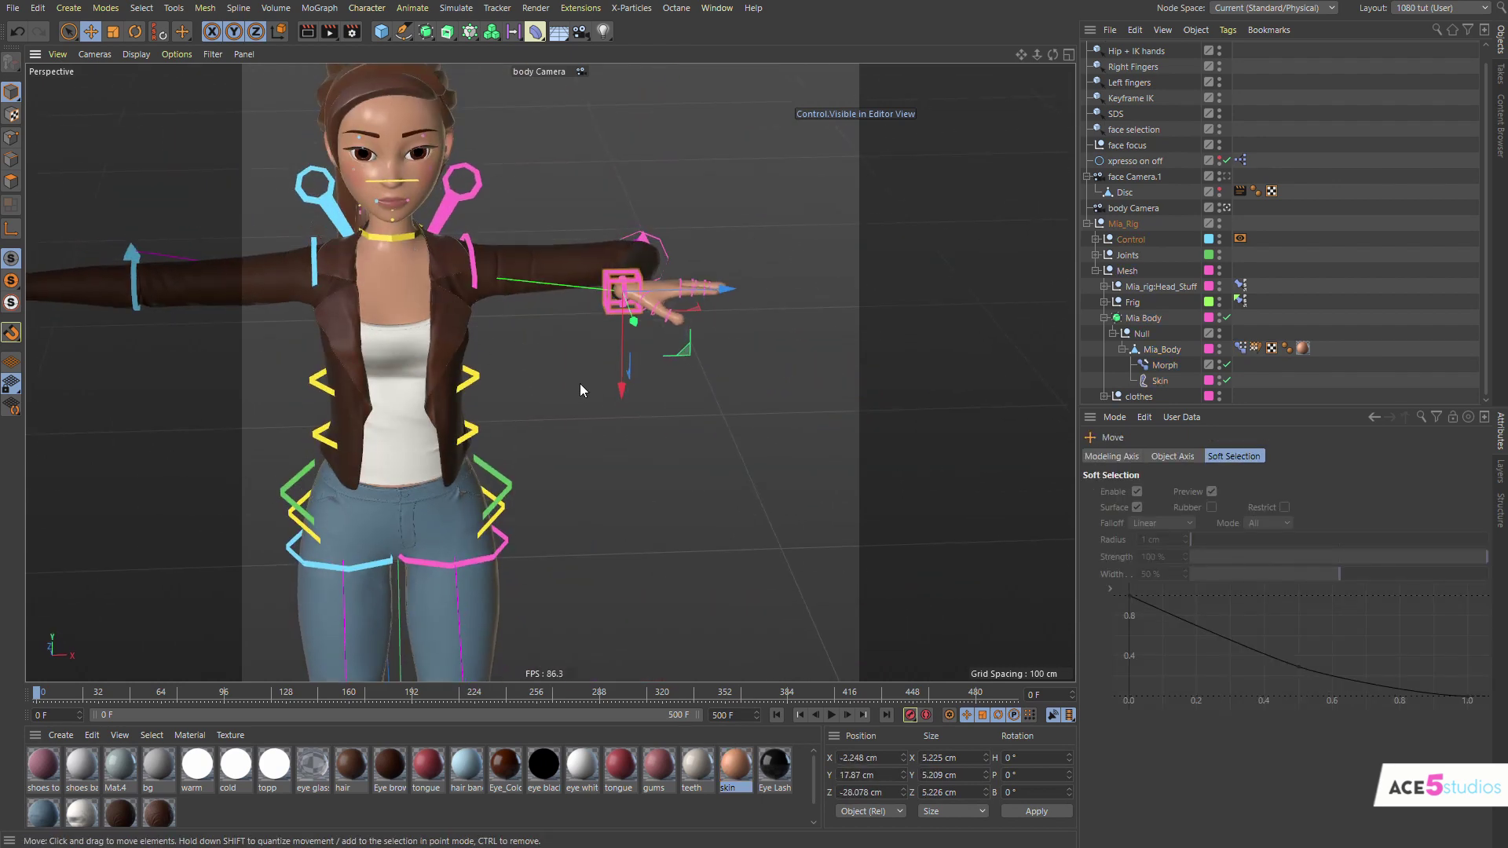
{"action": "key", "text": "r"}
{"action": "left_click_drag", "start_coordinate": [644, 393], "coordinate": [452, 363]}
{"action": "key", "text": "ctrl+z"}
{"action": "key", "text": "ctrl+z"}
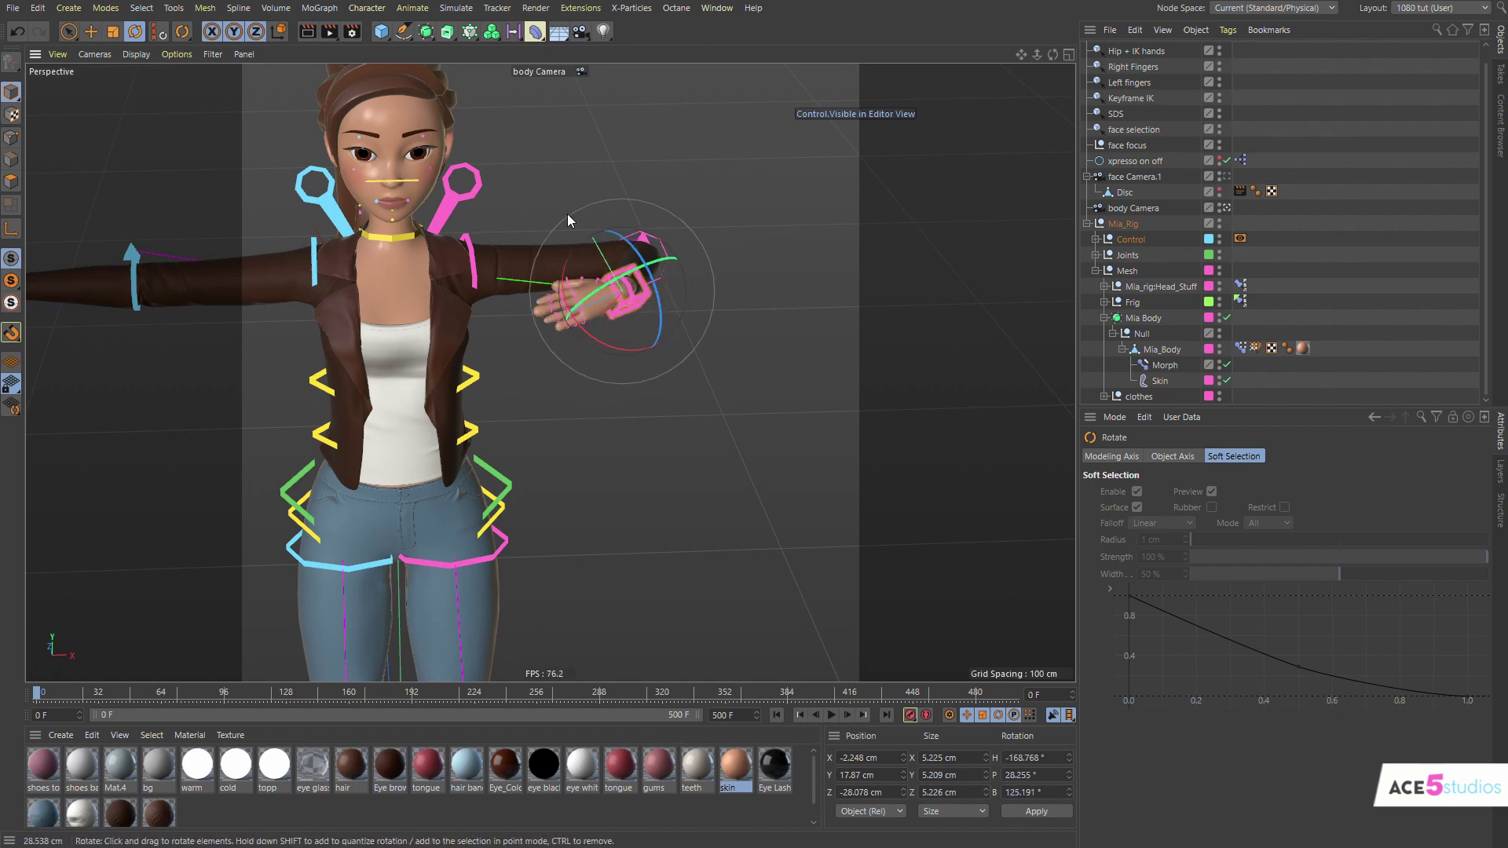
Delete the Pose Morph tag from Mia_Body
{"action": "left_click_drag", "start_coordinate": [588, 269], "coordinate": [442, 256], "text": "alt"}
{"action": "middle_click_drag", "start_coordinate": [442, 256], "coordinate": [605, 362], "text": "alt"}
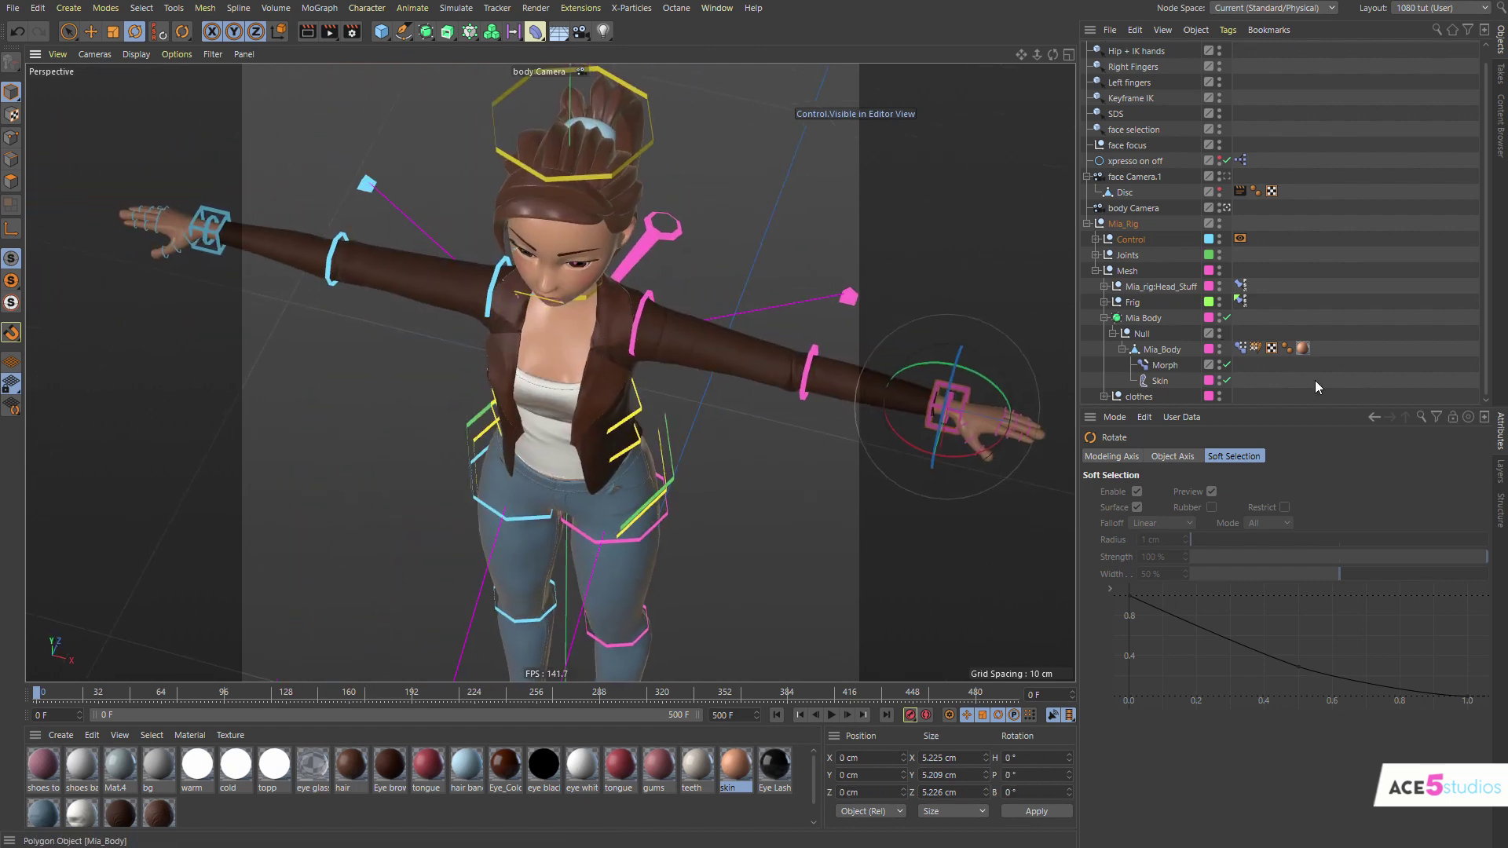
{"action": "left_click", "coordinate": [1240, 349]}
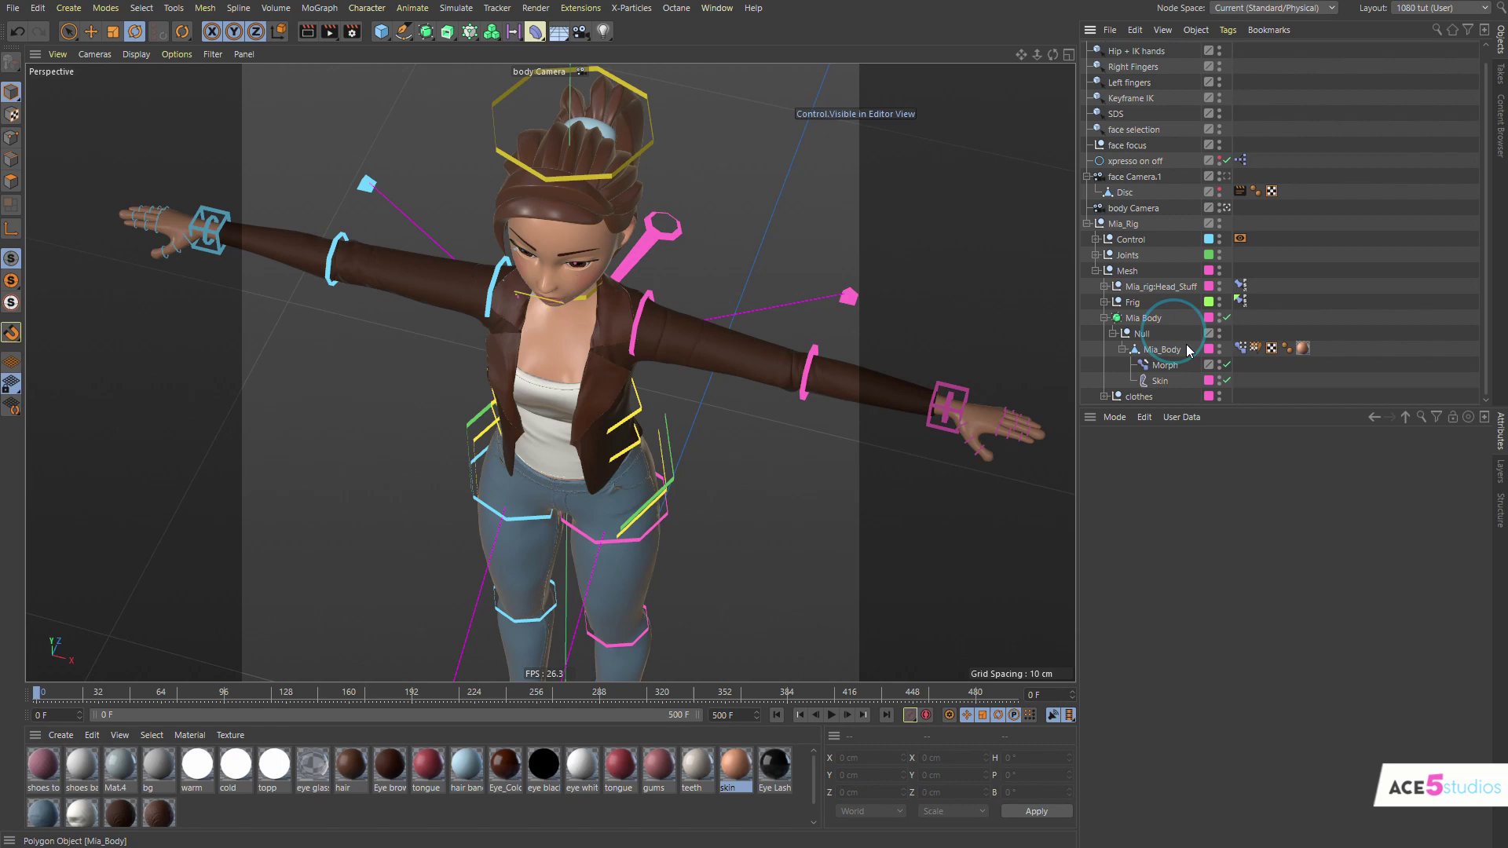
{"action": "key", "text": "Delete"}
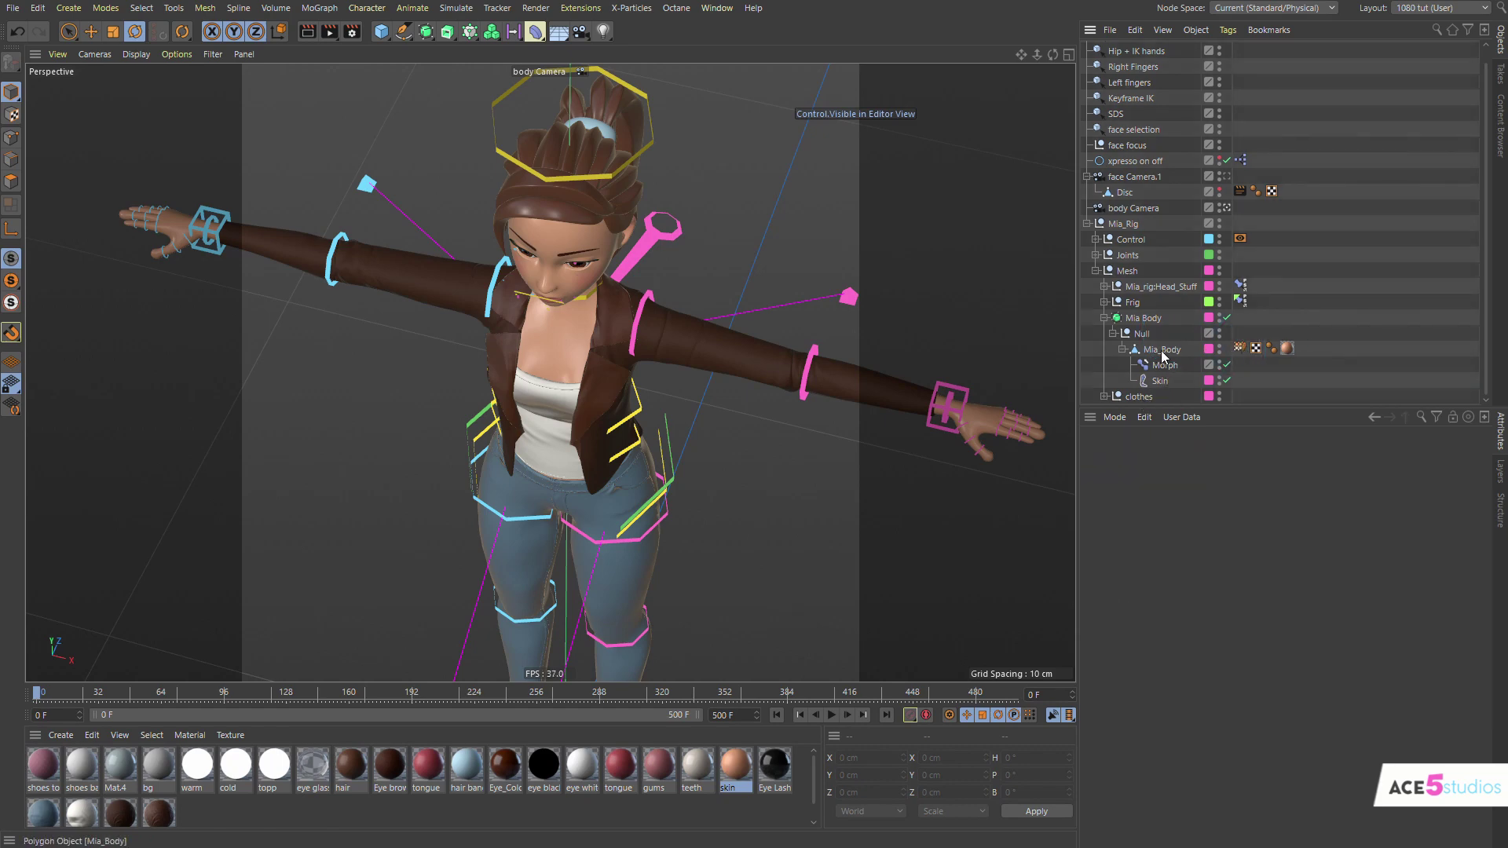
Add a new Pose Morph tag to Mia_Body and rename its pose as ear adjust
{"action": "left_click", "coordinate": [1163, 351]}
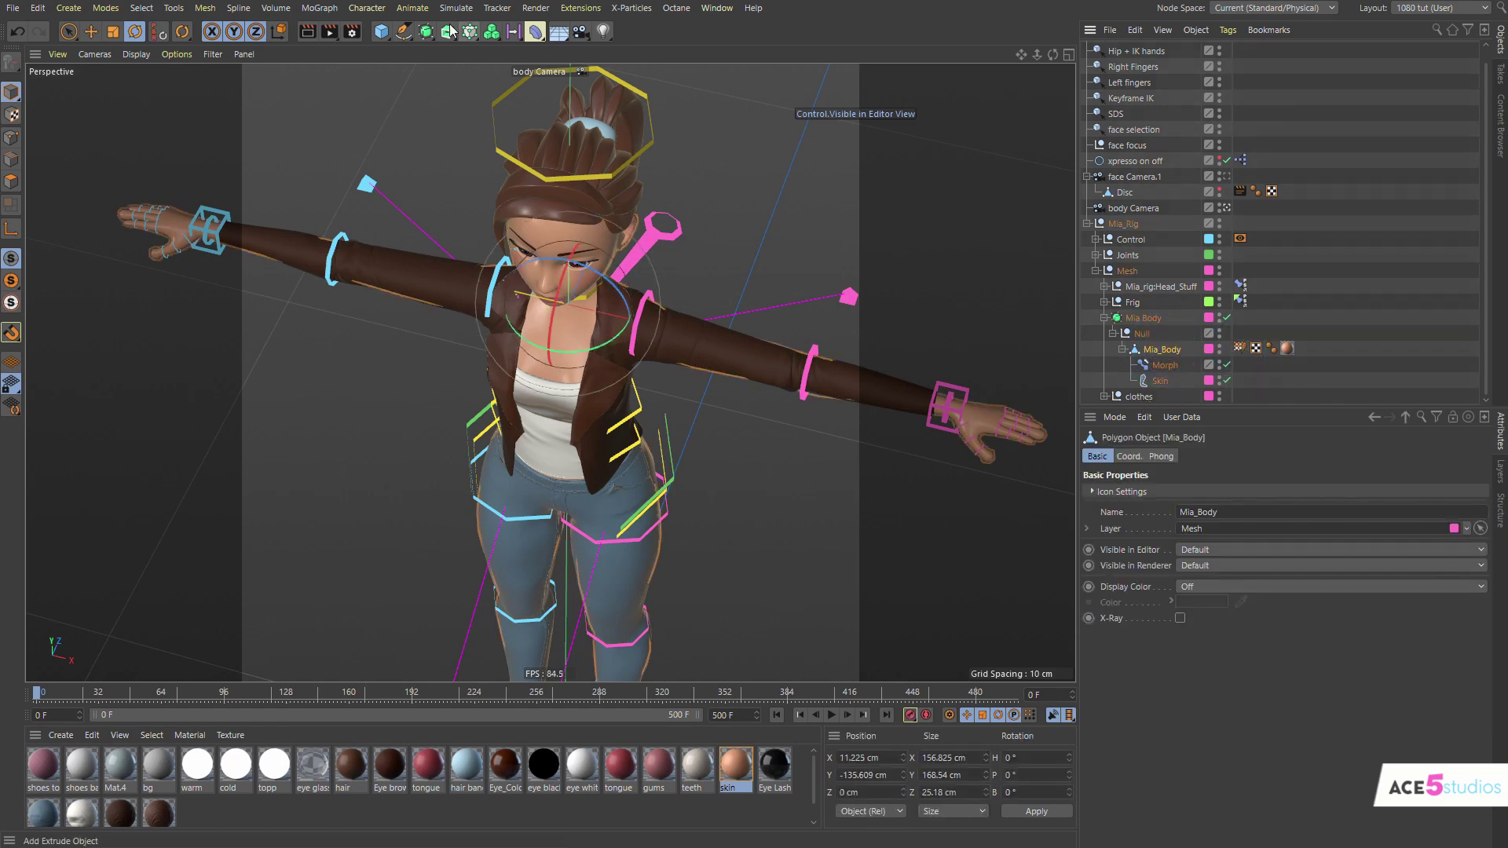
{"action": "left_click", "coordinate": [351, 10]}
{"action": "left_click", "coordinate": [396, 412]}
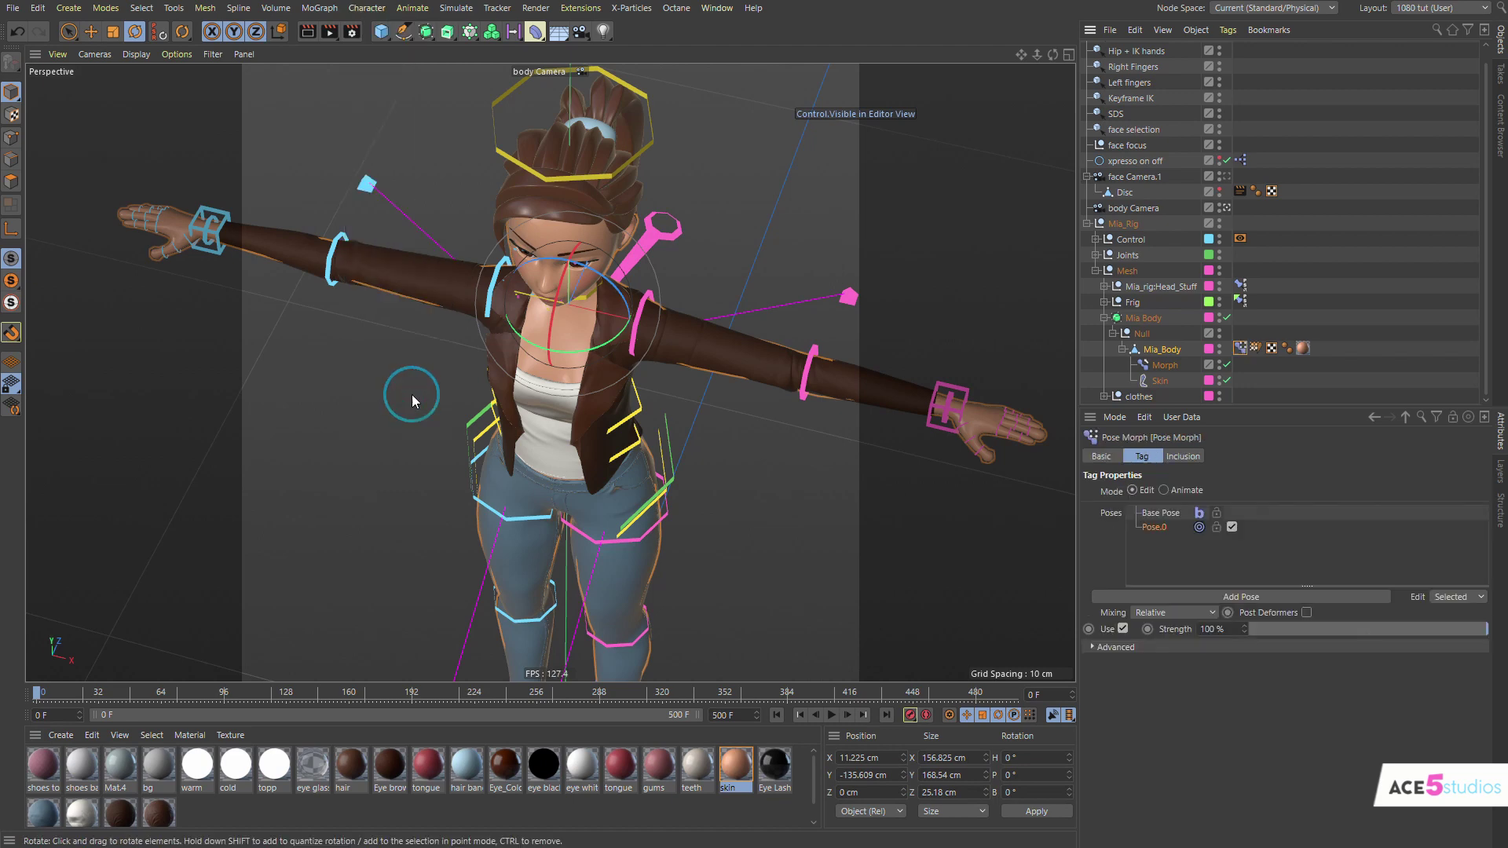
{"action": "double_click", "coordinate": [1164, 529]}
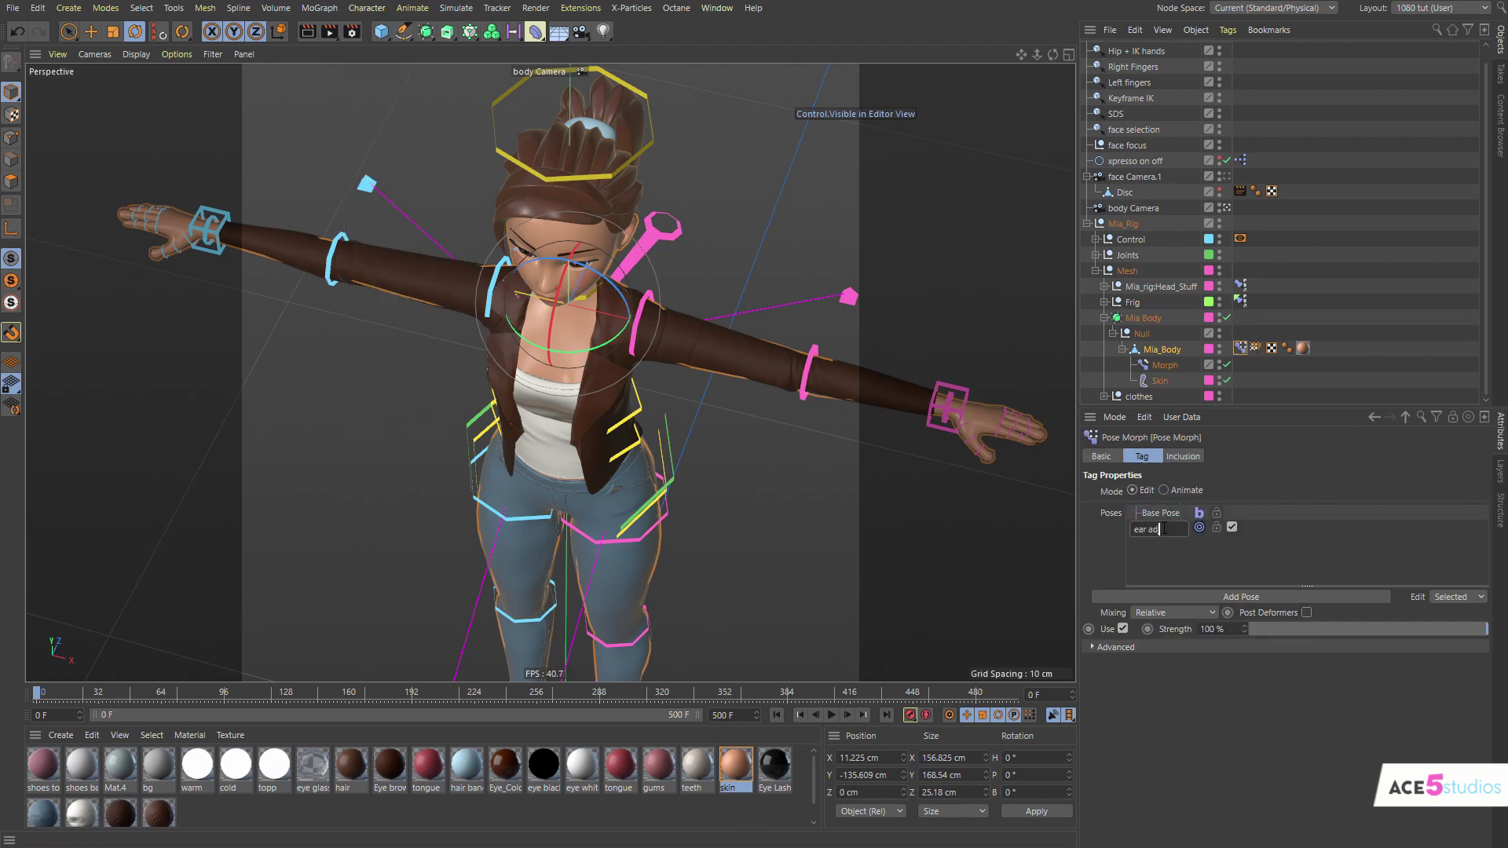
{"action": "right_click_drag", "start_coordinate": [552, 189], "coordinate": [797, 103], "text": "alt"}
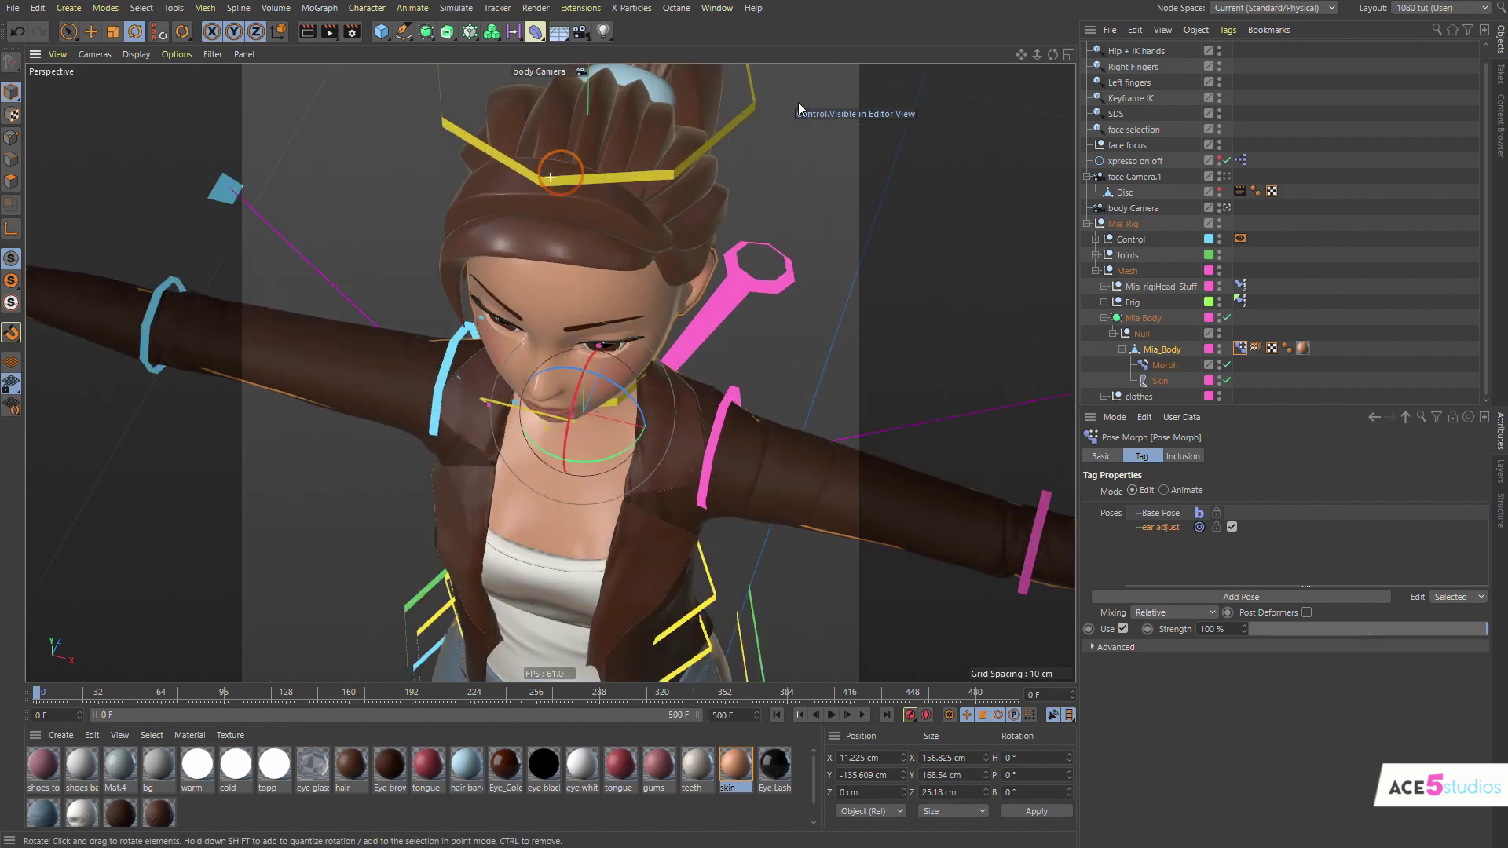
Switch Mia_Body to point editing and pull the upper part of her left ear outward with the Move tool
{"action": "left_click_drag", "start_coordinate": [798, 102], "coordinate": [780, 240], "text": "alt"}
{"action": "right_click_drag", "start_coordinate": [725, 244], "coordinate": [837, 175], "text": "alt"}
{"action": "middle_click_drag", "start_coordinate": [708, 154], "coordinate": [674, 380], "text": "alt"}
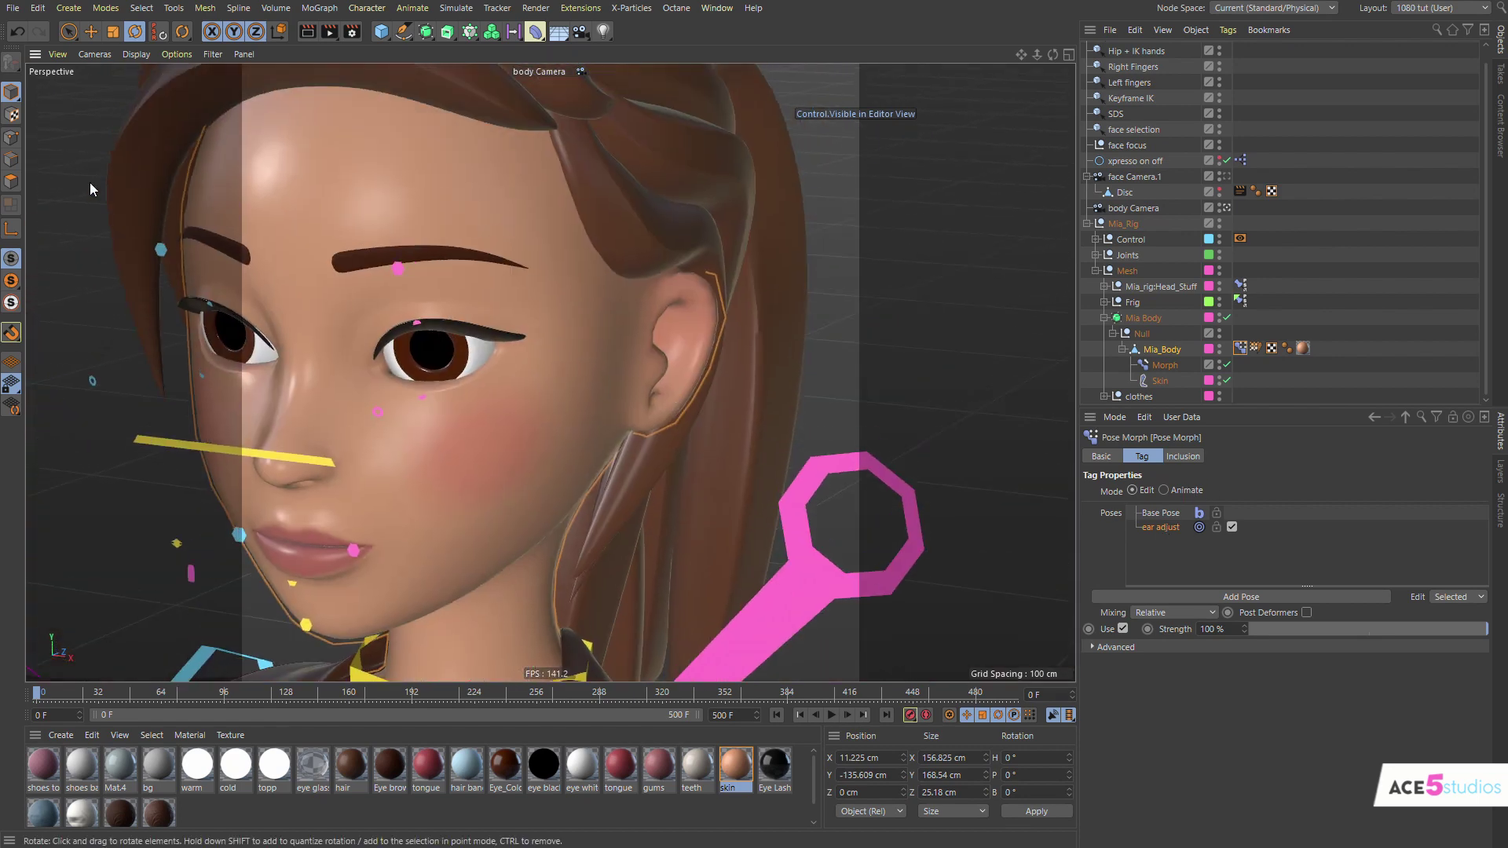
{"action": "left_click", "coordinate": [11, 137]}
{"action": "right_click_drag", "start_coordinate": [673, 314], "coordinate": [784, 265], "text": "alt"}
{"action": "left_click_drag", "start_coordinate": [700, 320], "coordinate": [761, 359], "text": "alt"}
{"action": "key", "text": "e"}
{"action": "left_click_drag", "start_coordinate": [649, 366], "coordinate": [713, 372]}
Reshape the lower part of the left ear by moving its points with a 1 cm soft selection
{"action": "left_click", "coordinate": [677, 449]}
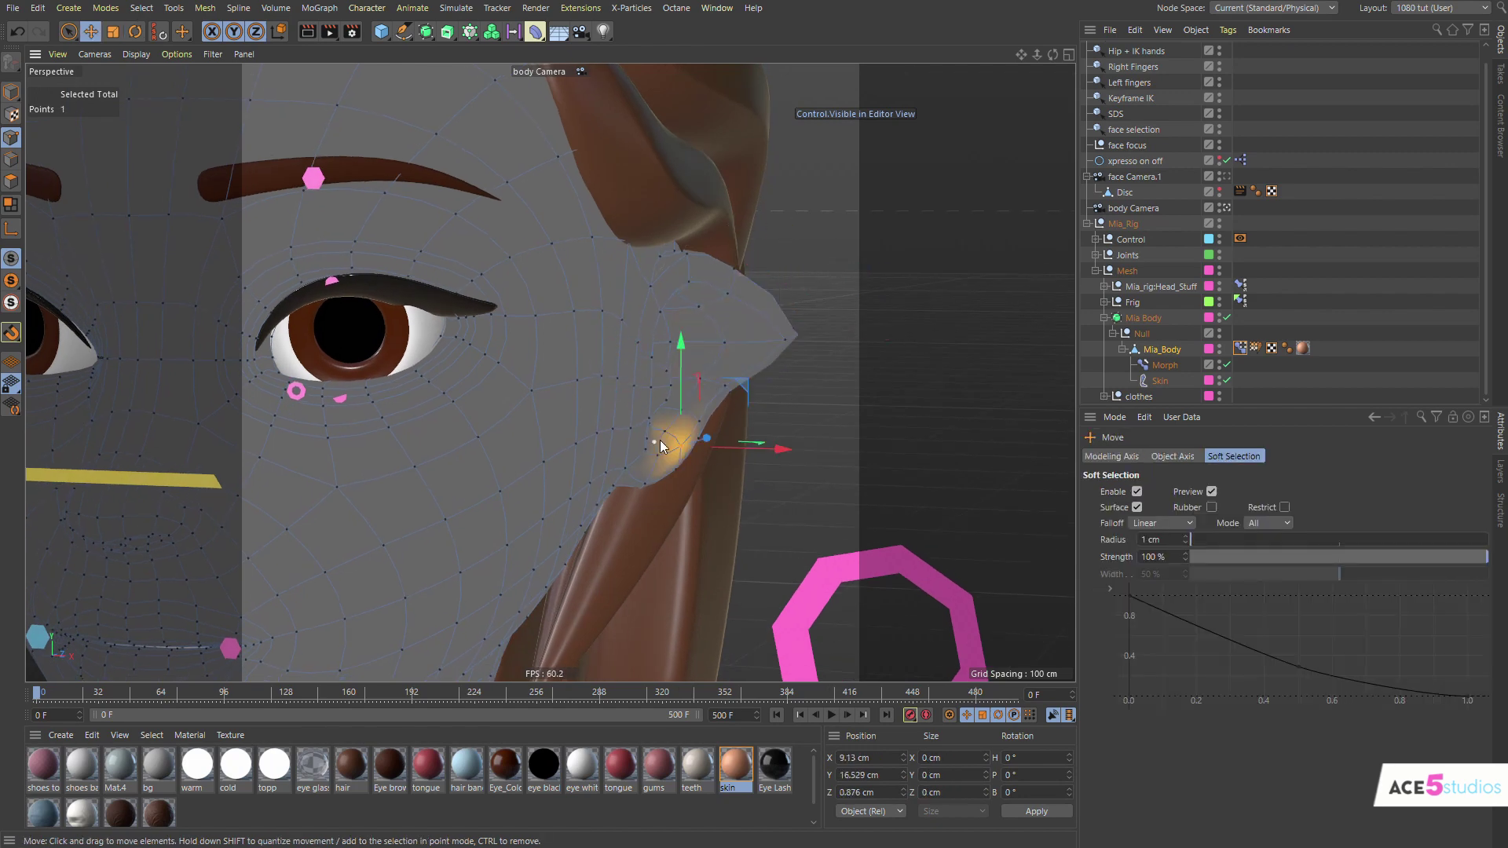
{"action": "left_click_drag", "start_coordinate": [689, 495], "coordinate": [691, 496]}
{"action": "left_click_drag", "start_coordinate": [628, 521], "coordinate": [656, 485], "text": "alt"}
{"action": "left_click_drag", "start_coordinate": [667, 400], "coordinate": [666, 473]}
{"action": "left_click_drag", "start_coordinate": [740, 296], "coordinate": [612, 339], "text": "alt"}
Switch to polygon editing, select polygons on the left ear, move them with soft selection, and deselect Mia_Body
{"action": "key", "text": "Return"}
{"action": "key", "text": "Return"}
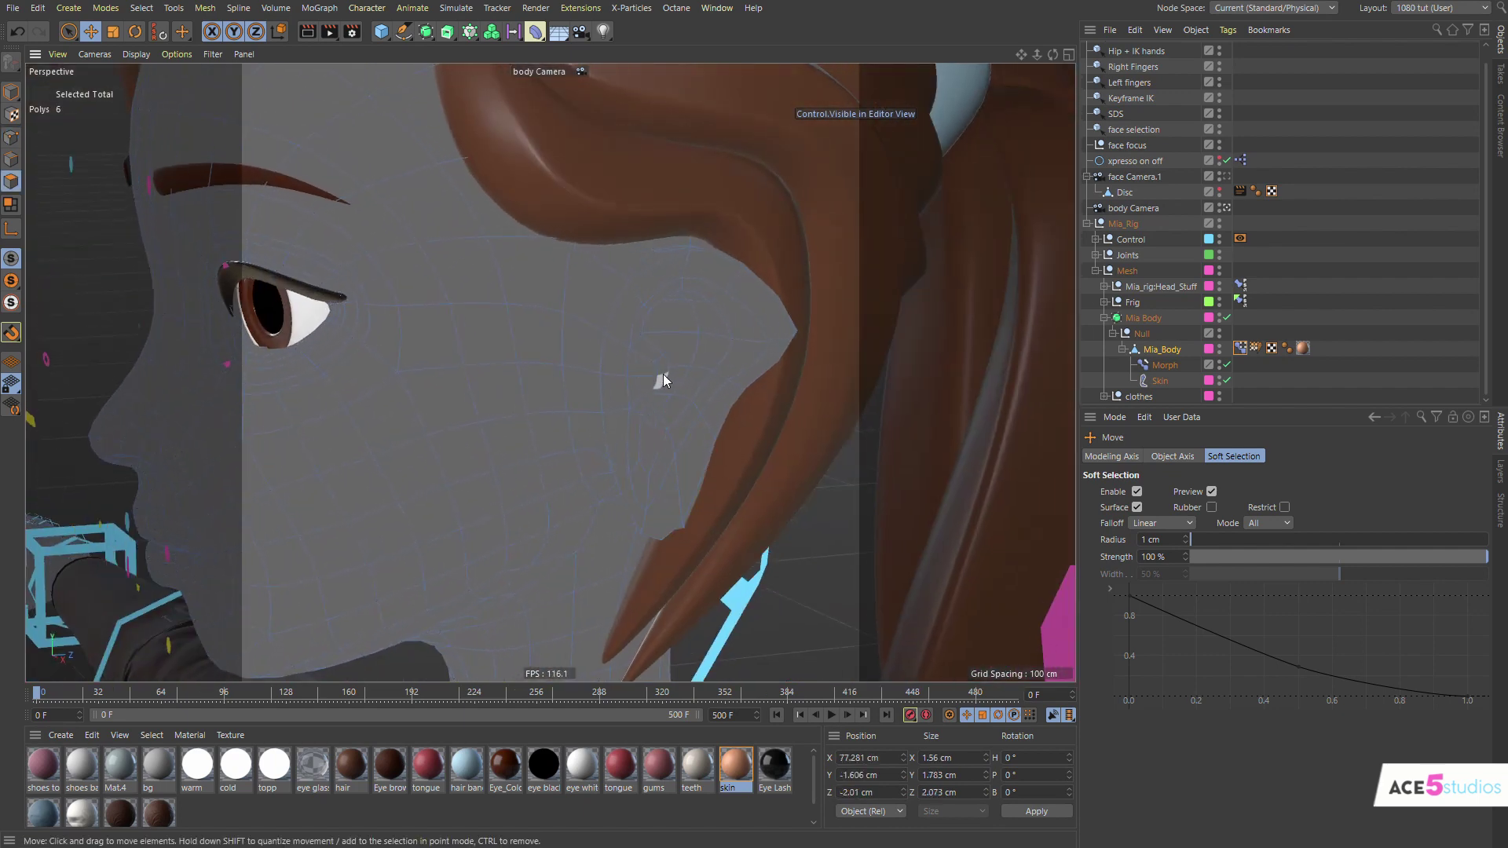
{"action": "left_click", "coordinate": [663, 374]}
{"action": "left_click", "coordinate": [662, 367], "text": "shift"}
{"action": "left_click_drag", "start_coordinate": [620, 375], "coordinate": [774, 371], "text": "alt"}
{"action": "left_click_drag", "start_coordinate": [545, 395], "coordinate": [596, 399]}
{"action": "left_click", "coordinate": [1178, 319]}
{"action": "right_click_drag", "start_coordinate": [651, 331], "coordinate": [494, 351], "text": "alt"}
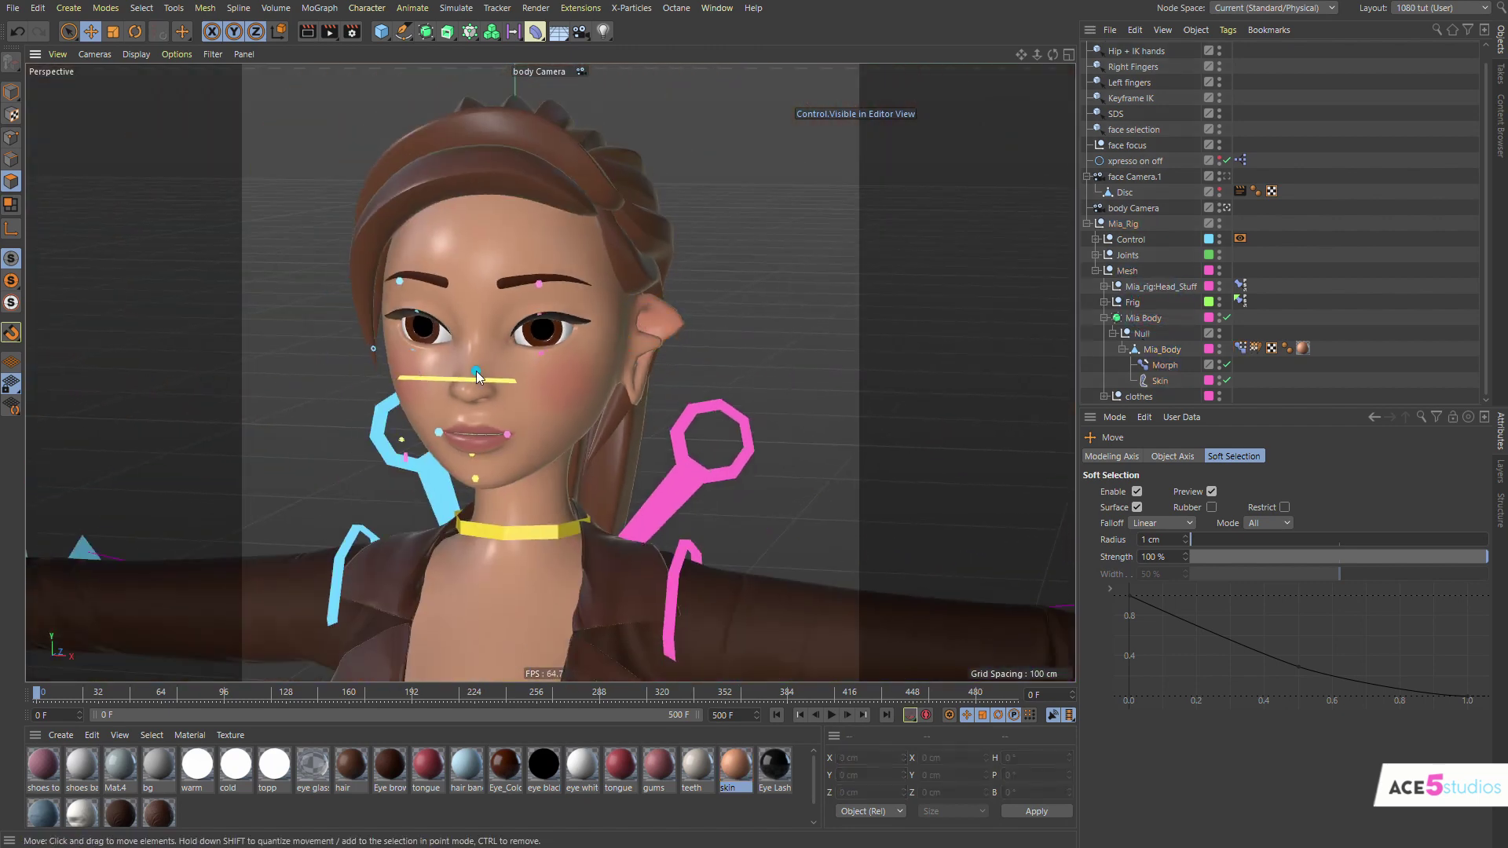
{"action": "left_click_drag", "start_coordinate": [495, 350], "coordinate": [553, 350], "text": "alt"}
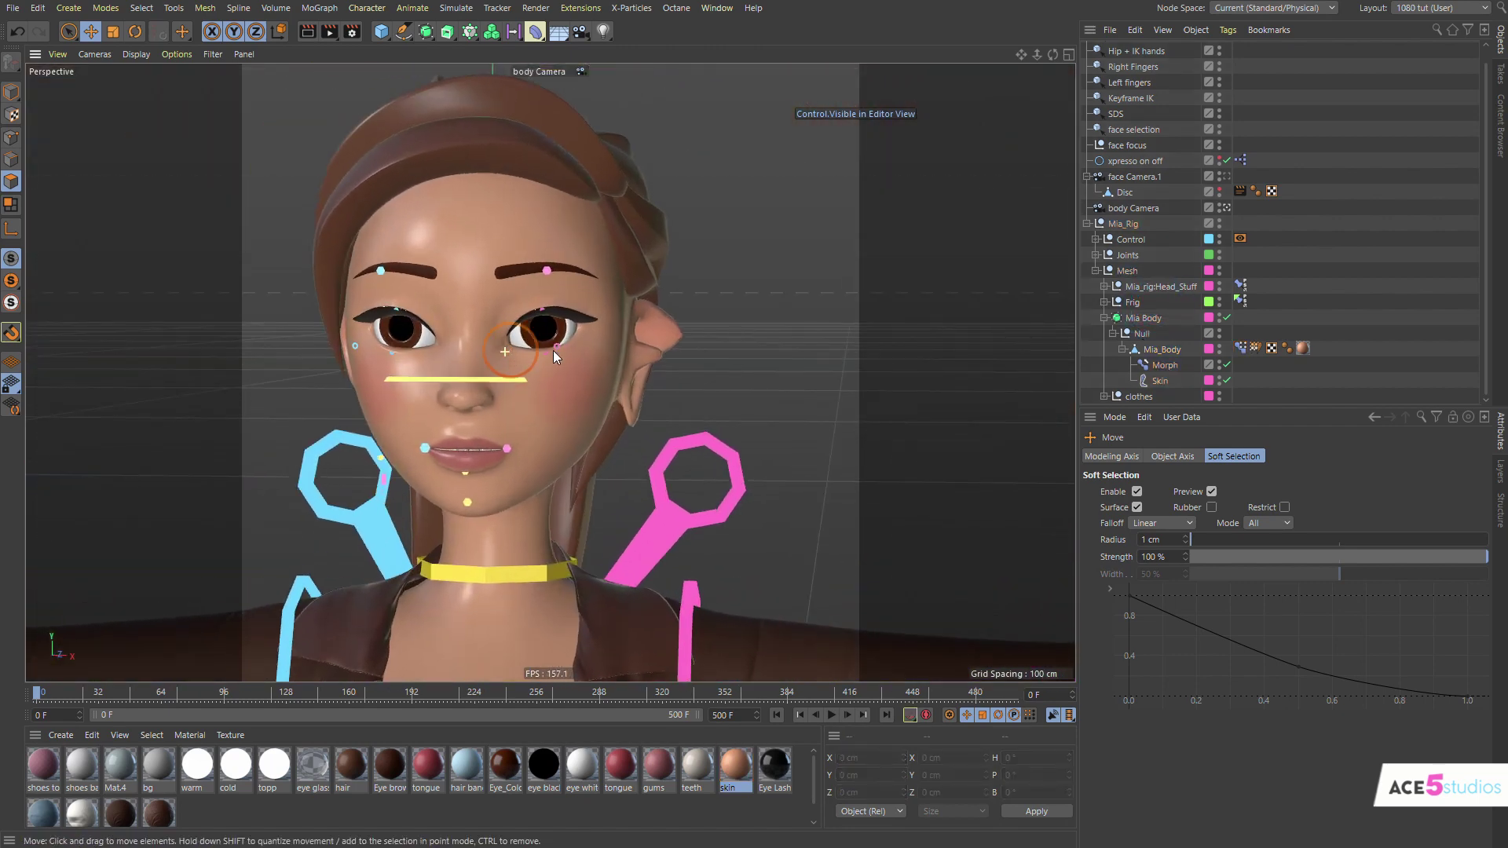
Copy the ear adjust pose in Mia_Body's Pose Morph tag and paste it as a second pose
{"action": "left_click", "coordinate": [1240, 348]}
{"action": "right_click", "coordinate": [1163, 534]}
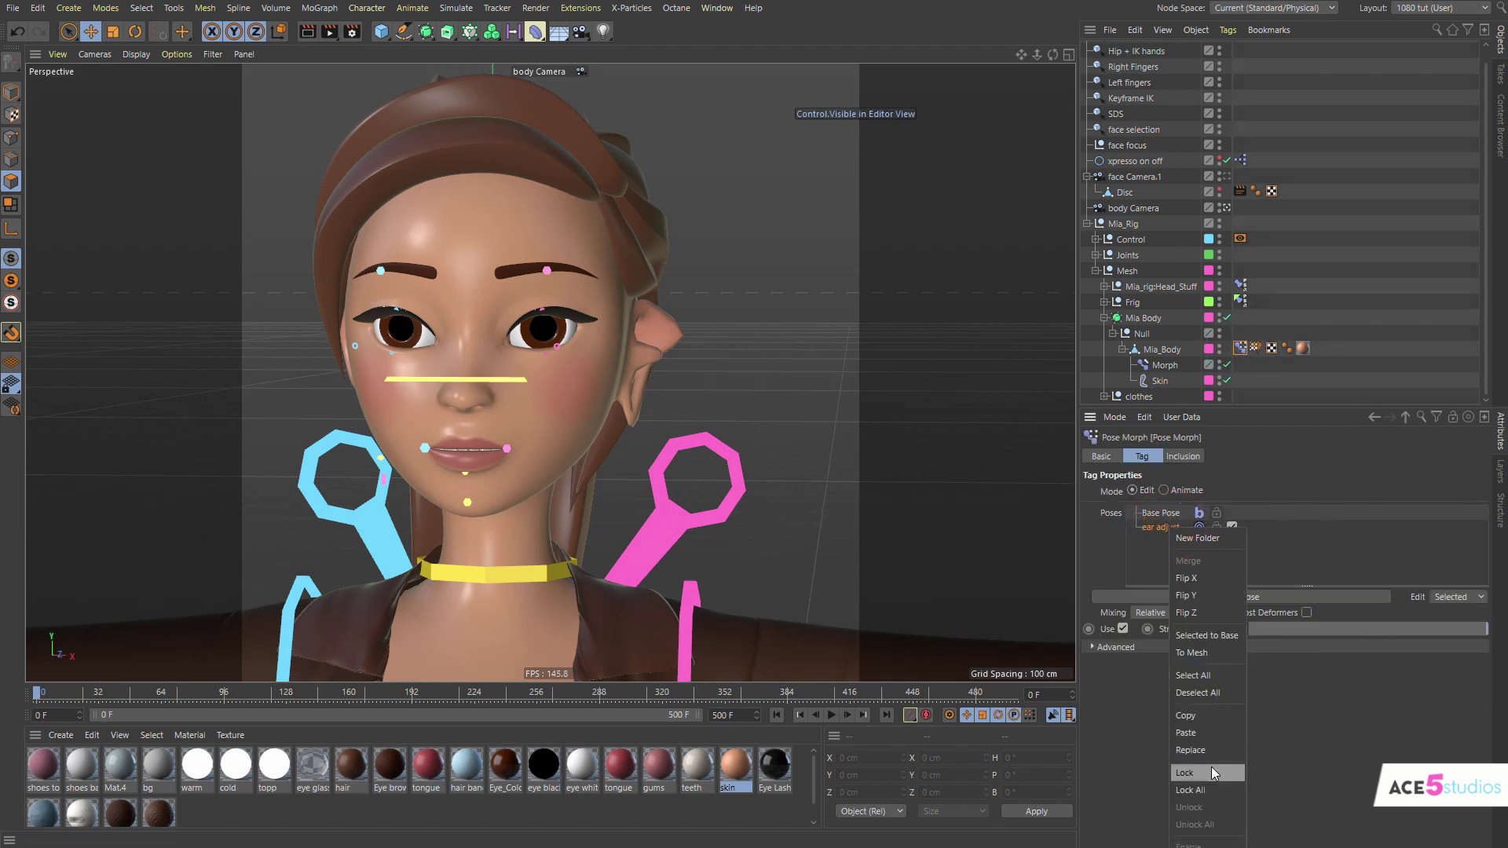
{"action": "left_click", "coordinate": [1219, 716]}
{"action": "right_click", "coordinate": [1167, 531]}
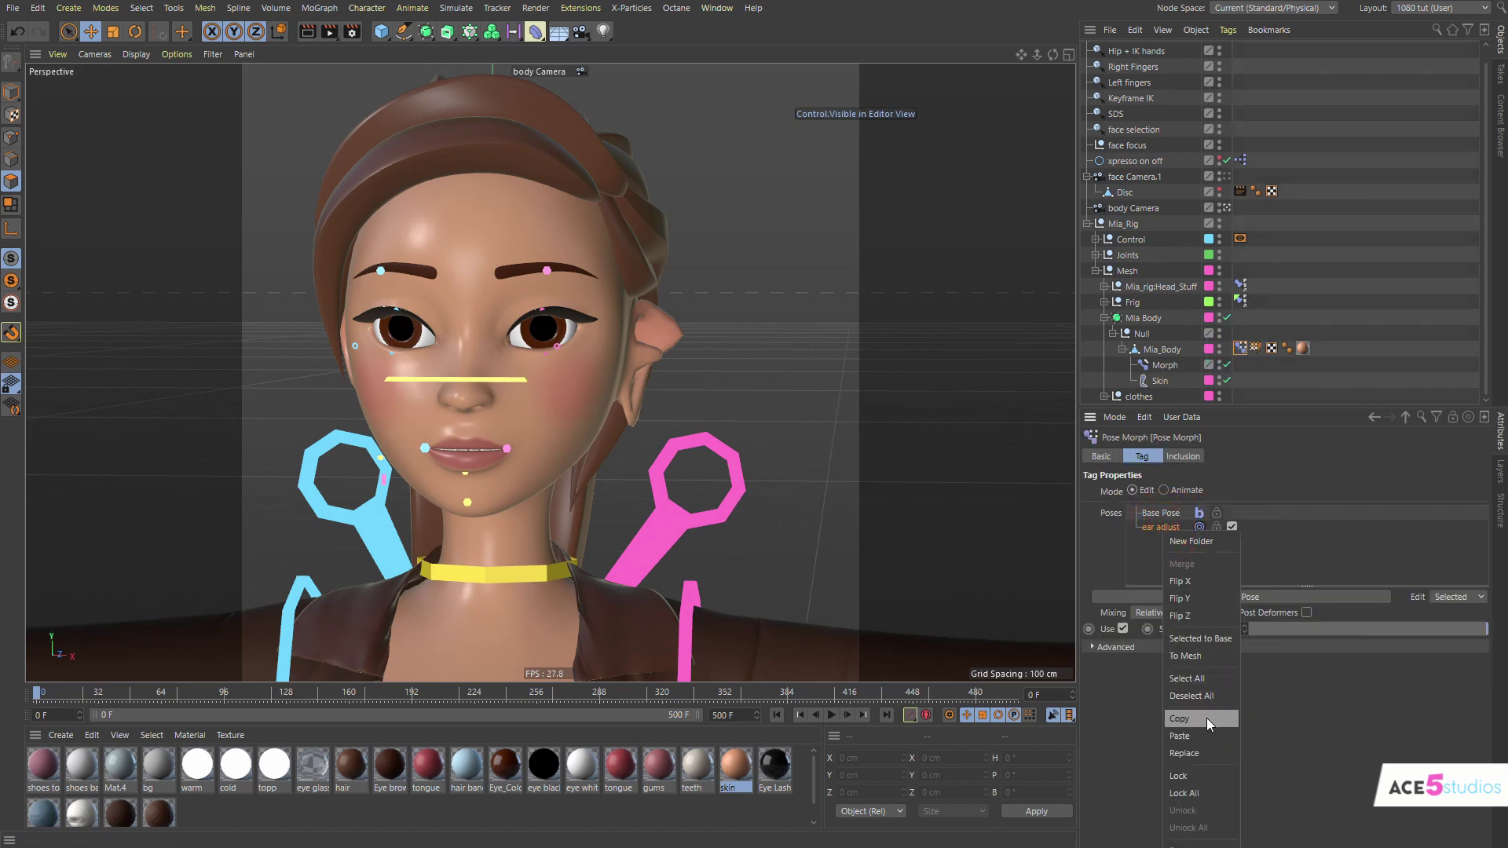
{"action": "left_click", "coordinate": [1206, 720]}
Flip the pasted ear adjust pose along X to mirror the reshaping onto the other ear
{"action": "right_click", "coordinate": [1174, 548]}
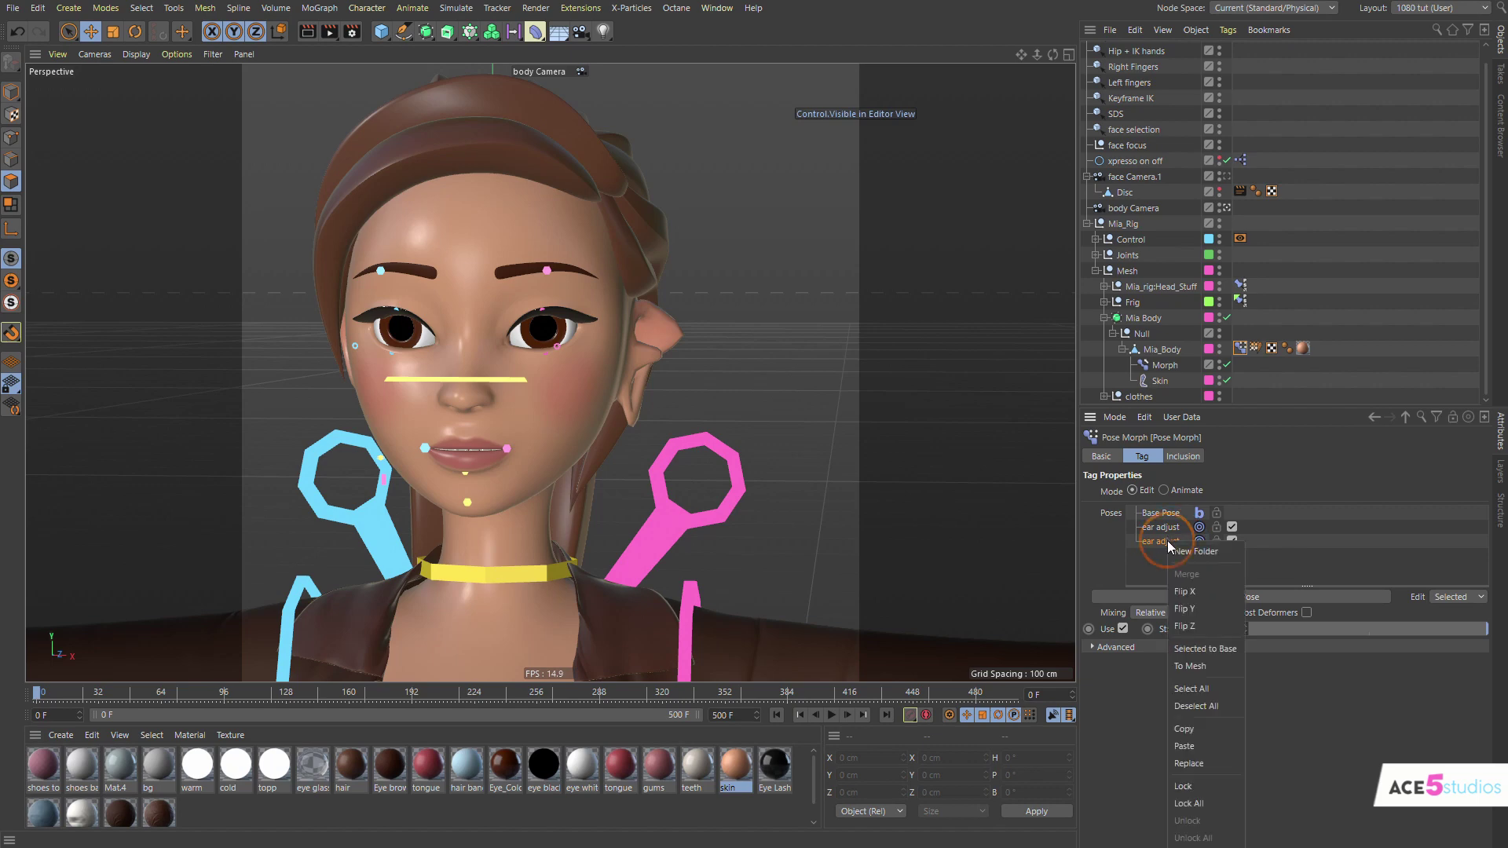
{"action": "left_click", "coordinate": [1207, 600]}
{"action": "left_click_drag", "start_coordinate": [549, 353], "coordinate": [683, 353], "text": "alt"}
Switch the Pose Morph tag to Animate mode and check both ears from several angles
{"action": "left_click", "coordinate": [1186, 490]}
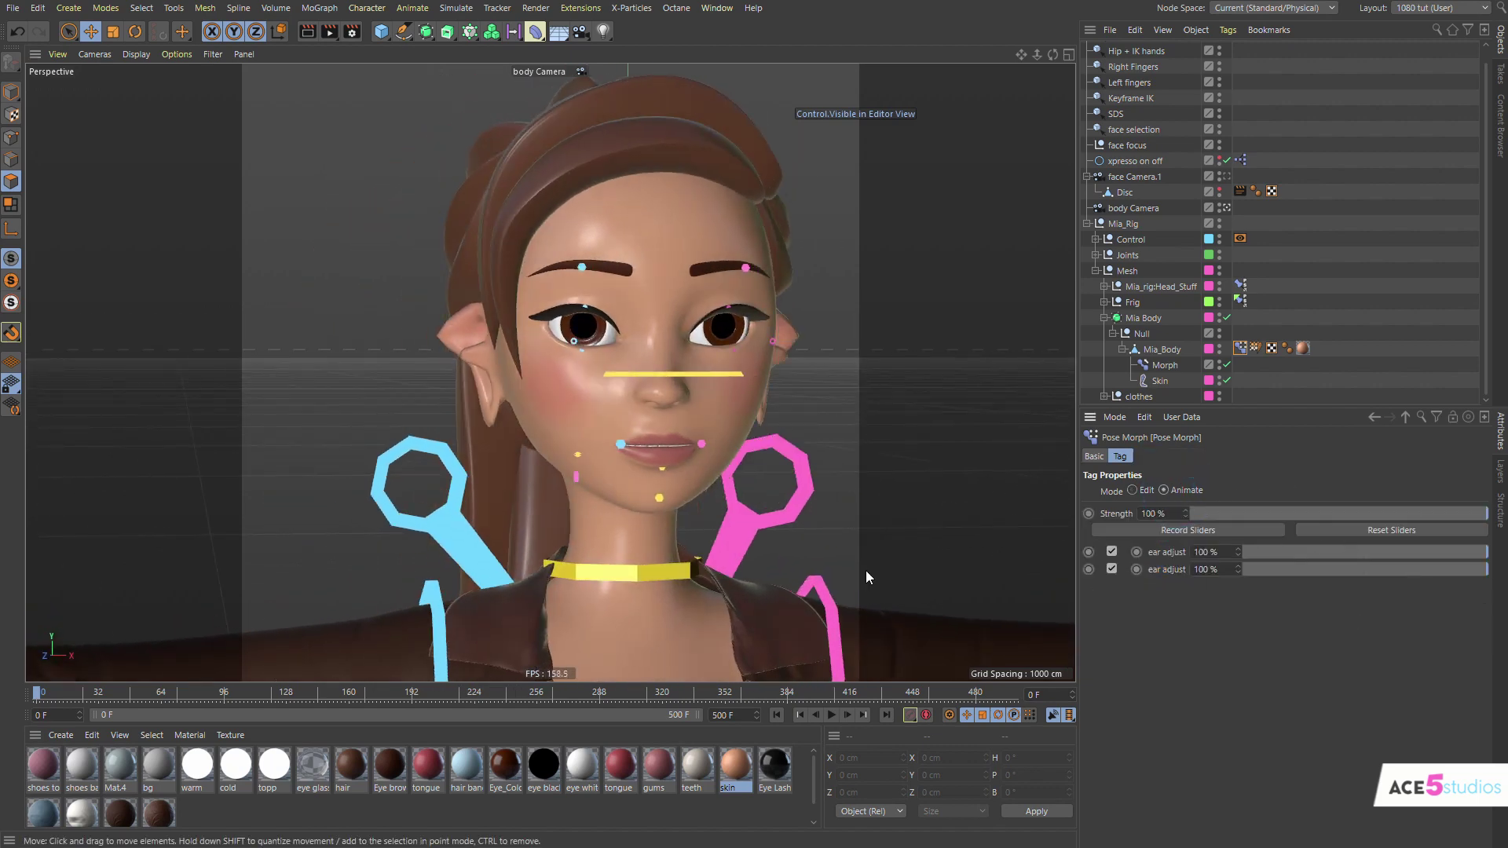
{"action": "left_click_drag", "start_coordinate": [471, 370], "coordinate": [521, 382], "text": "alt"}
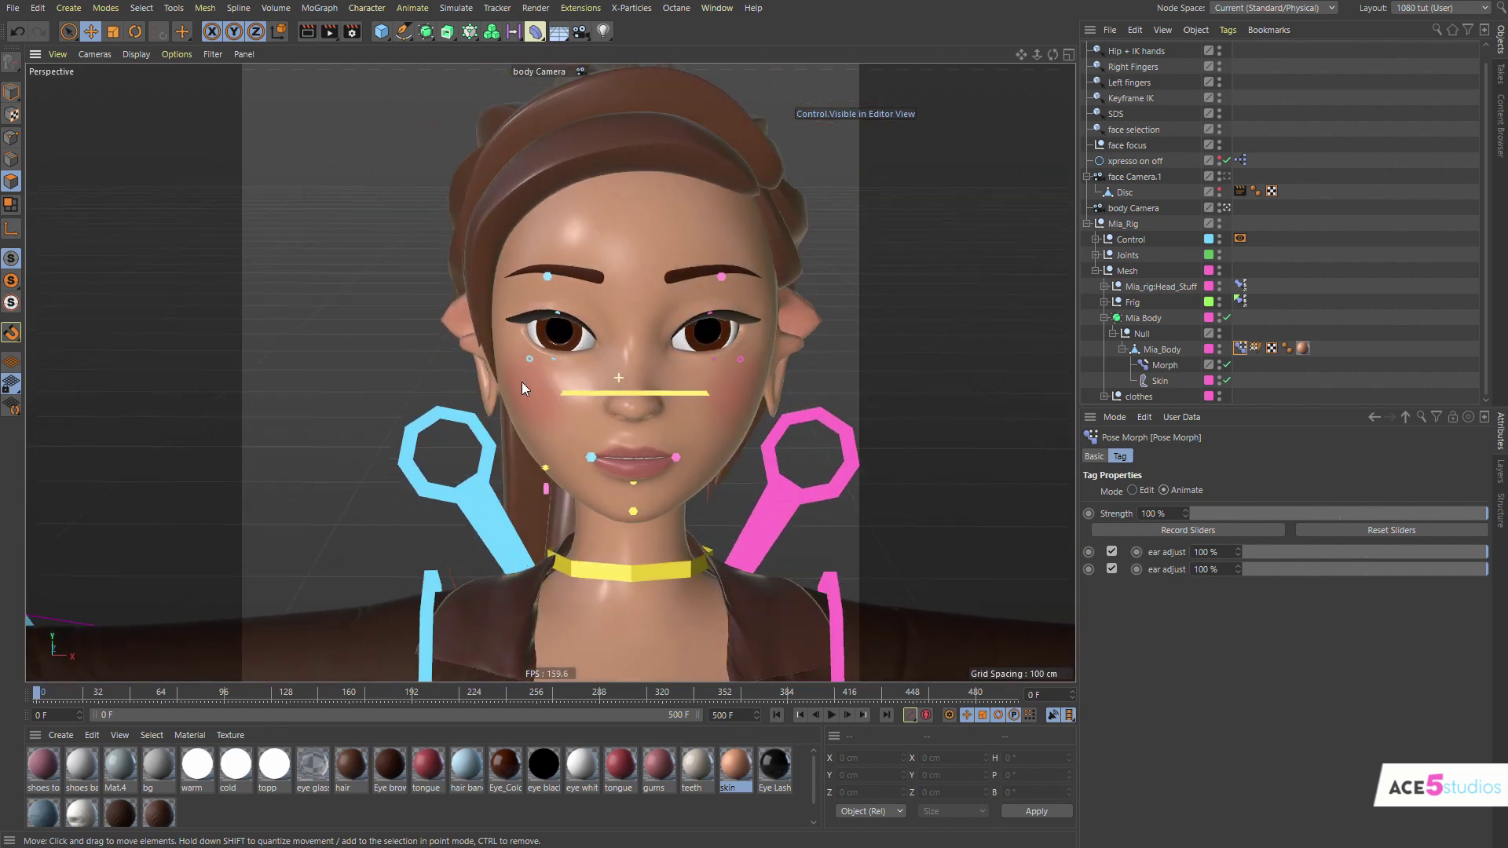
{"action": "left_click_drag", "start_coordinate": [709, 443], "coordinate": [817, 371], "text": "alt"}
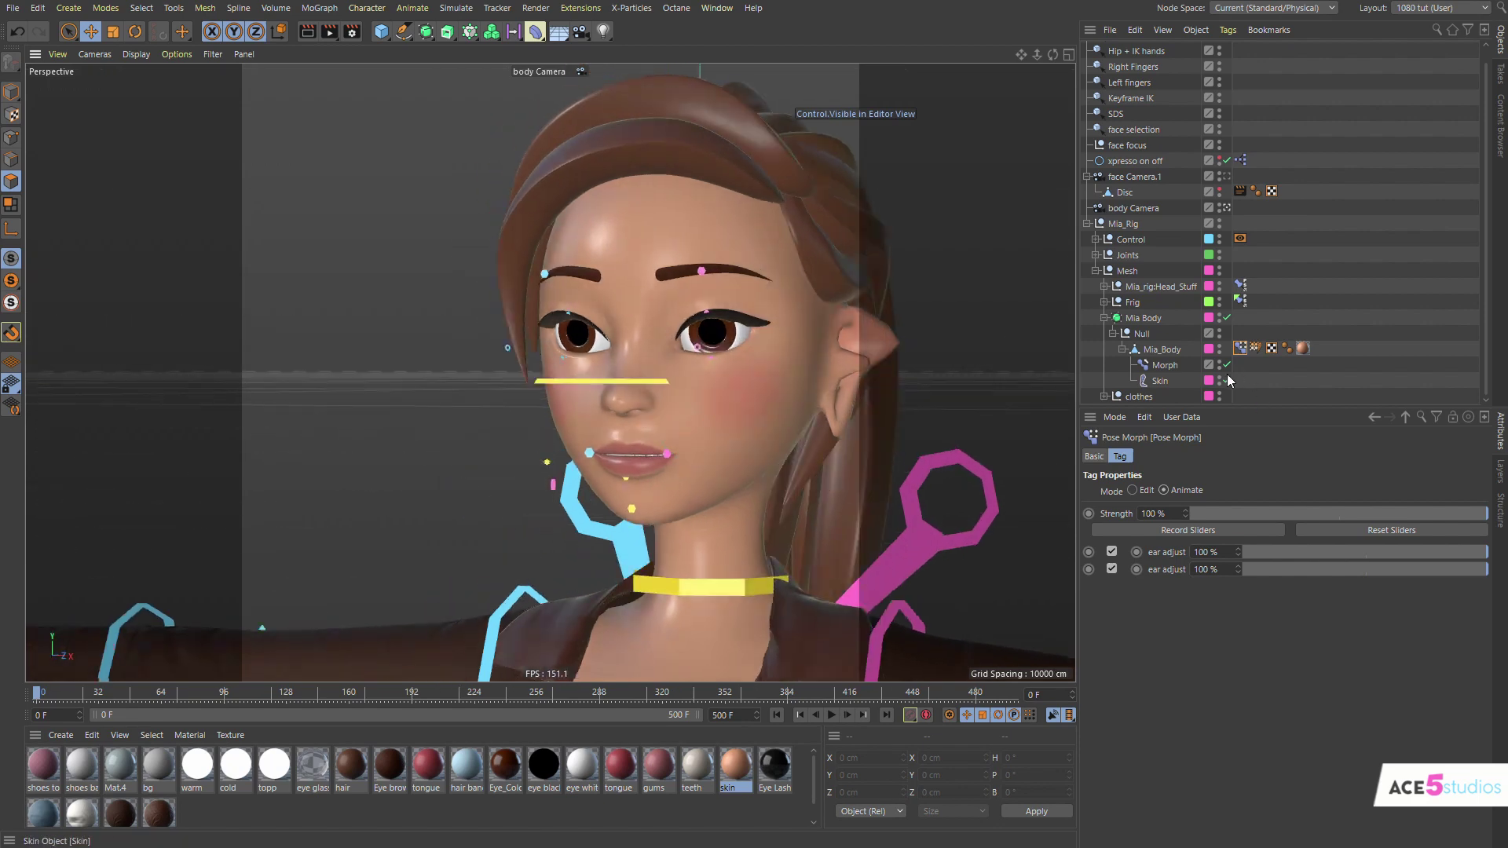
Delete the Pose Morph tag from Mia_Body, return to model mode, and inspect the reshaped ears
{"action": "left_click", "coordinate": [1238, 349]}
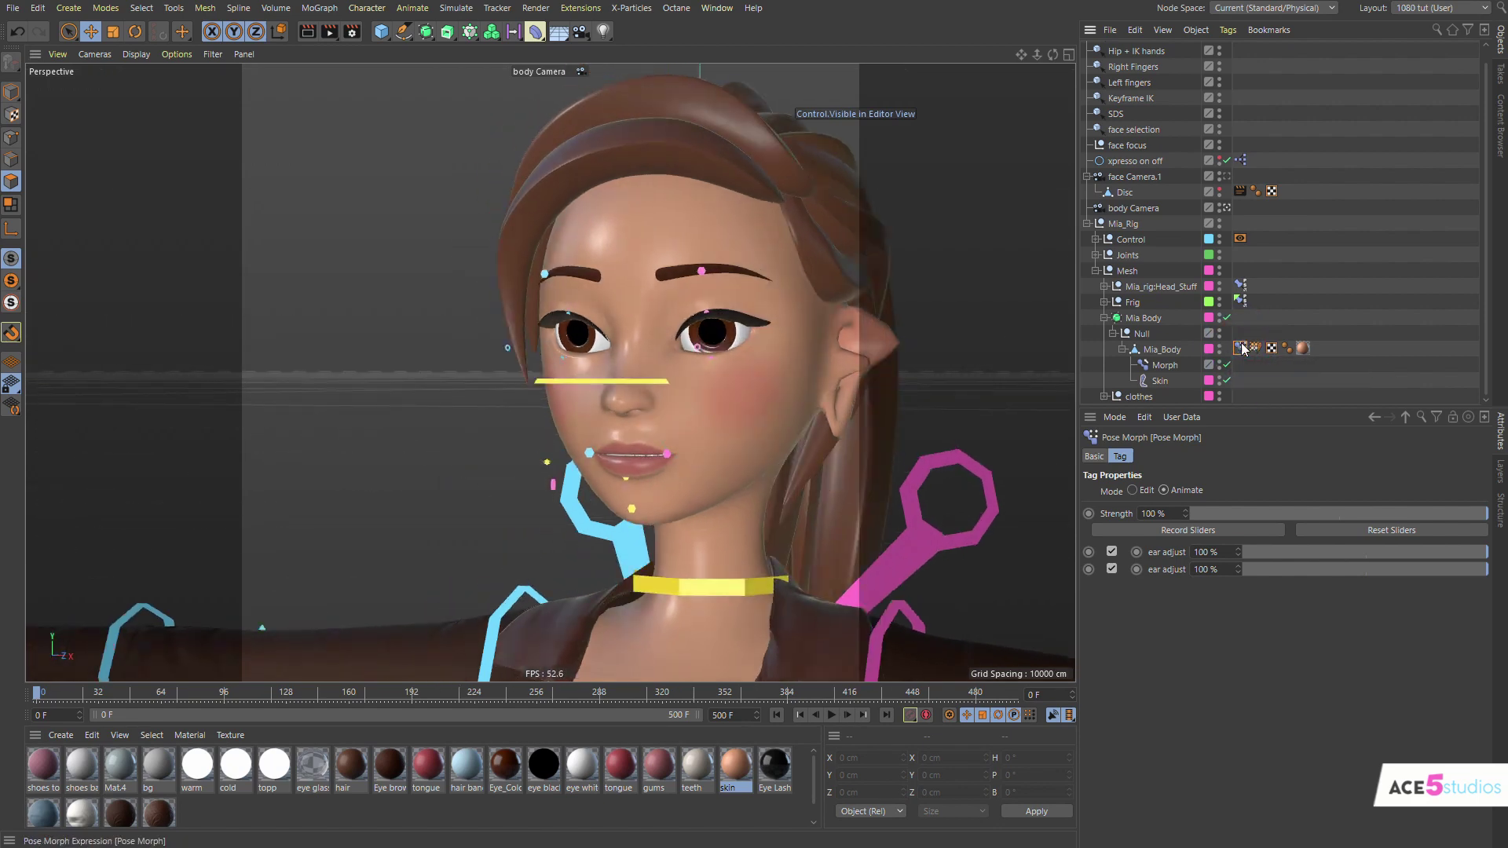
{"action": "left_click", "coordinate": [1149, 350]}
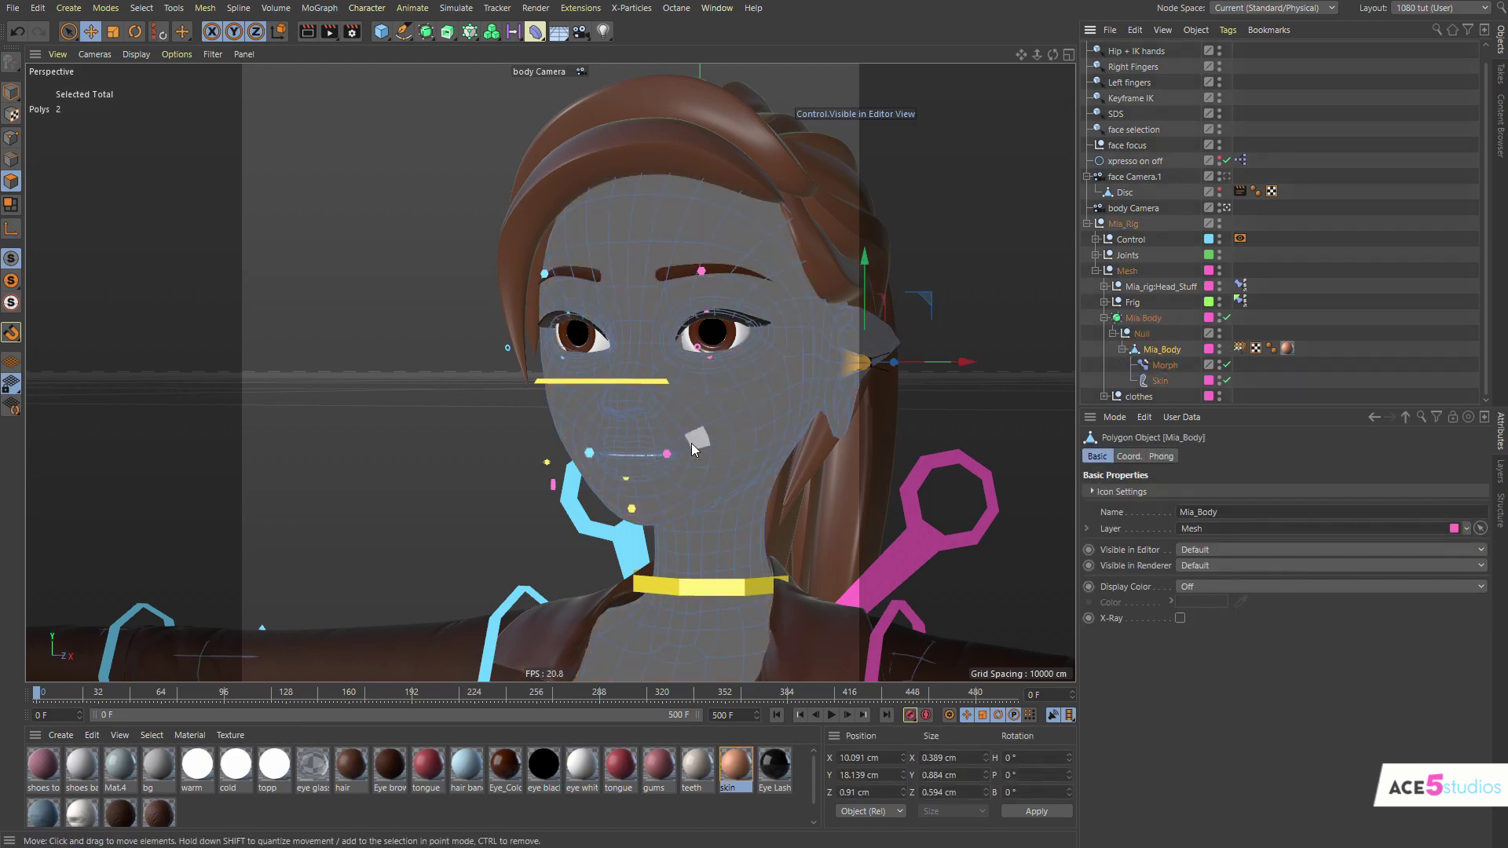
{"action": "key", "text": "Return"}
{"action": "left_click_drag", "start_coordinate": [676, 380], "coordinate": [581, 354], "text": "alt"}
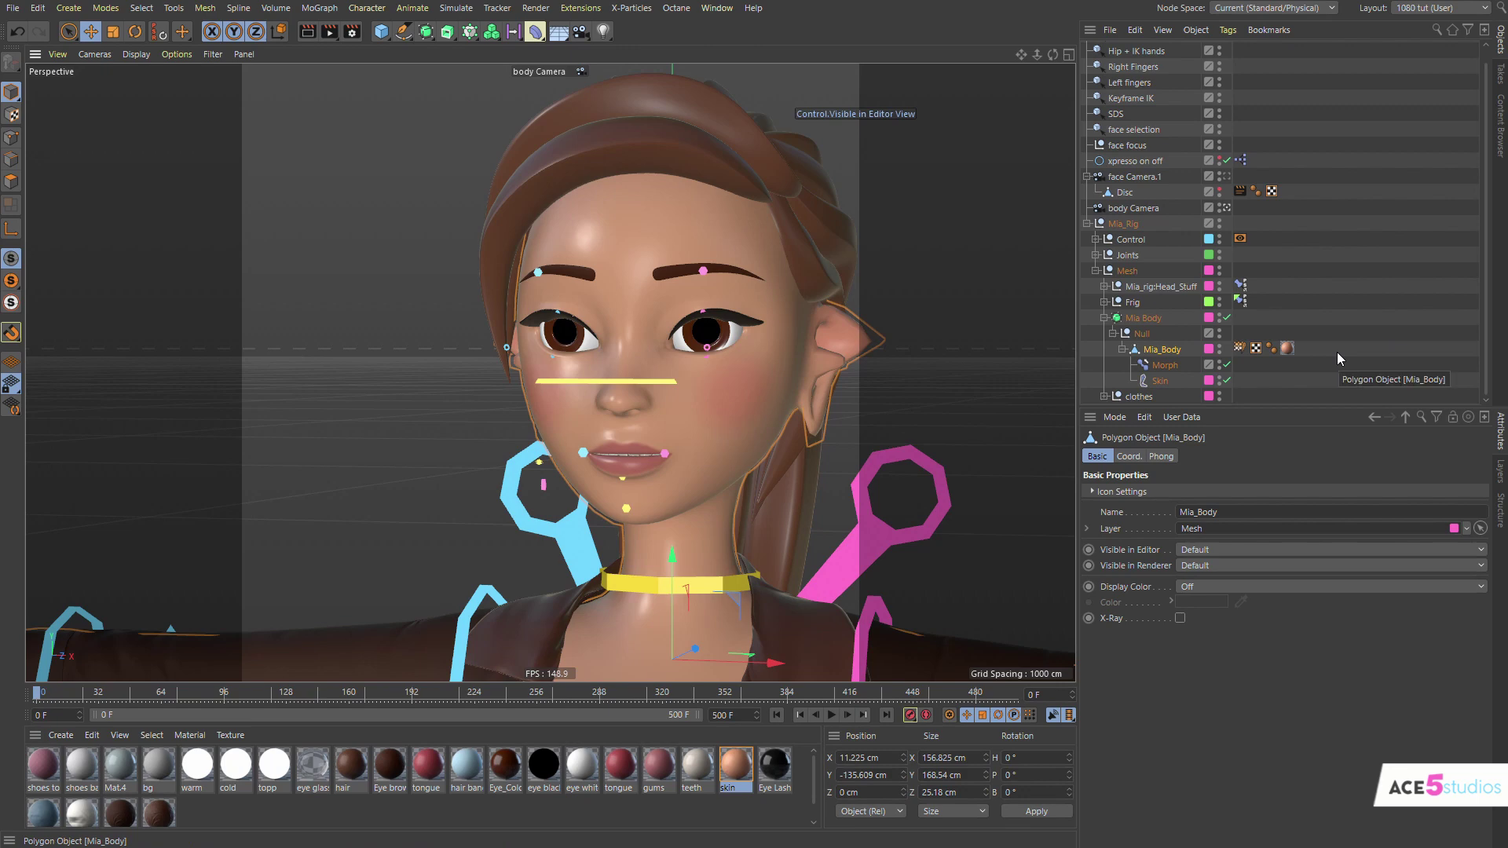
{"action": "left_click_drag", "start_coordinate": [589, 295], "coordinate": [652, 337], "text": "alt"}
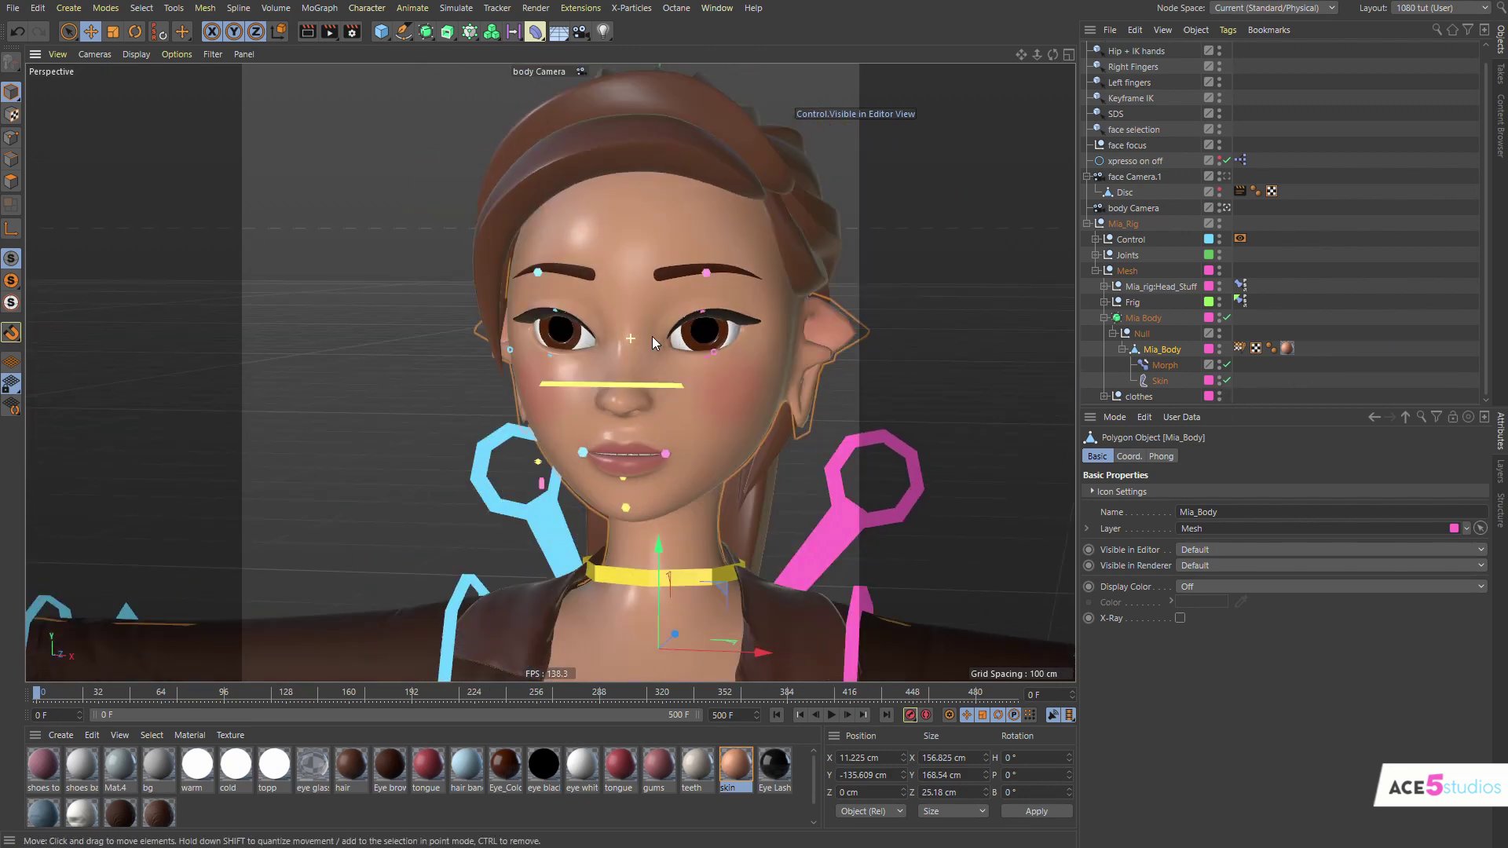
{"action": "left_click_drag", "start_coordinate": [772, 384], "coordinate": [716, 405], "text": "alt"}
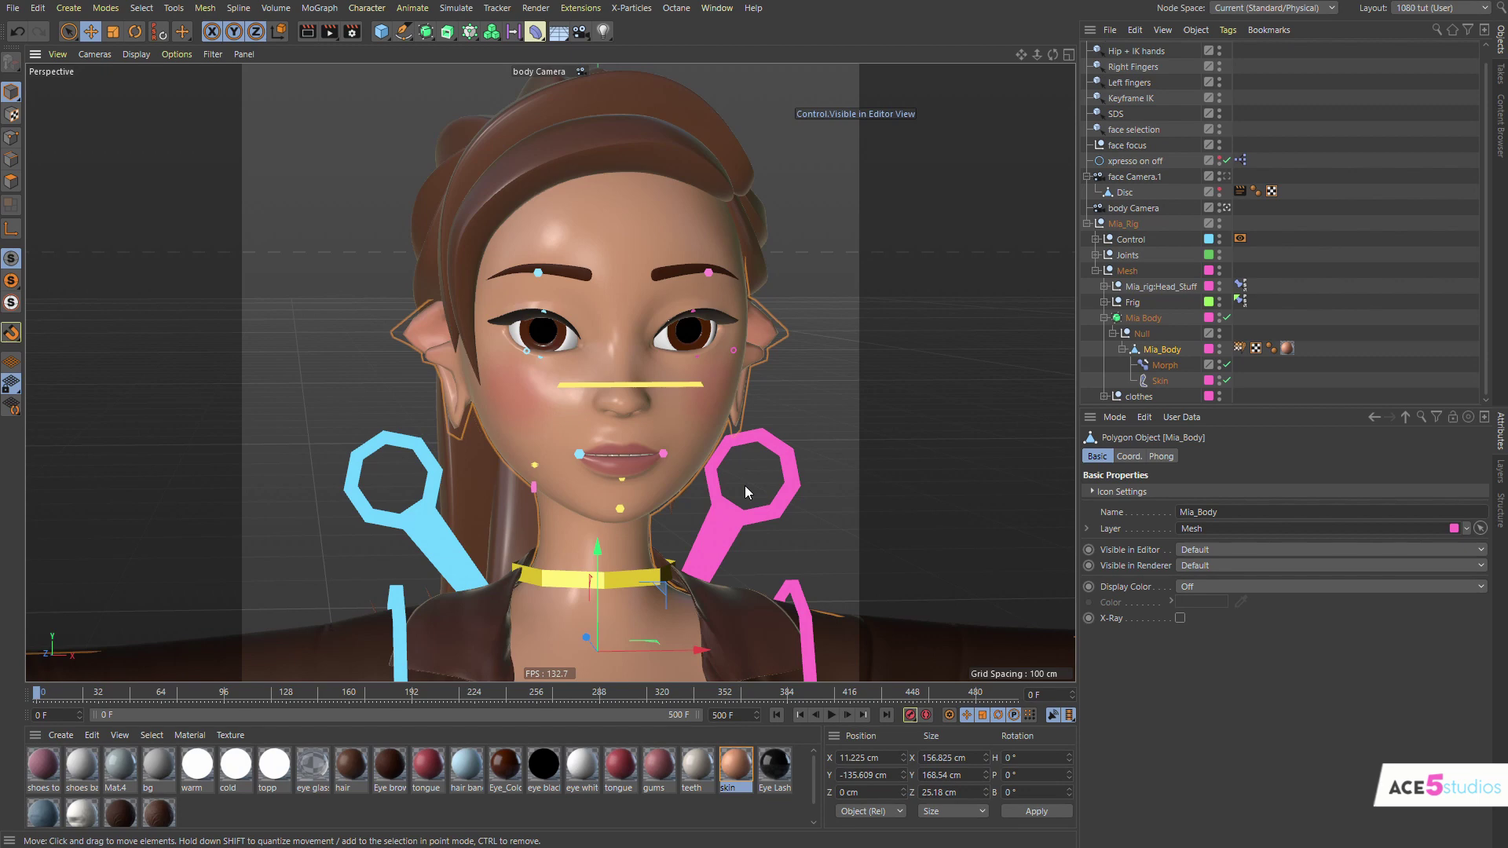
{"action": "left_click_drag", "start_coordinate": [659, 391], "coordinate": [605, 388], "text": "alt"}
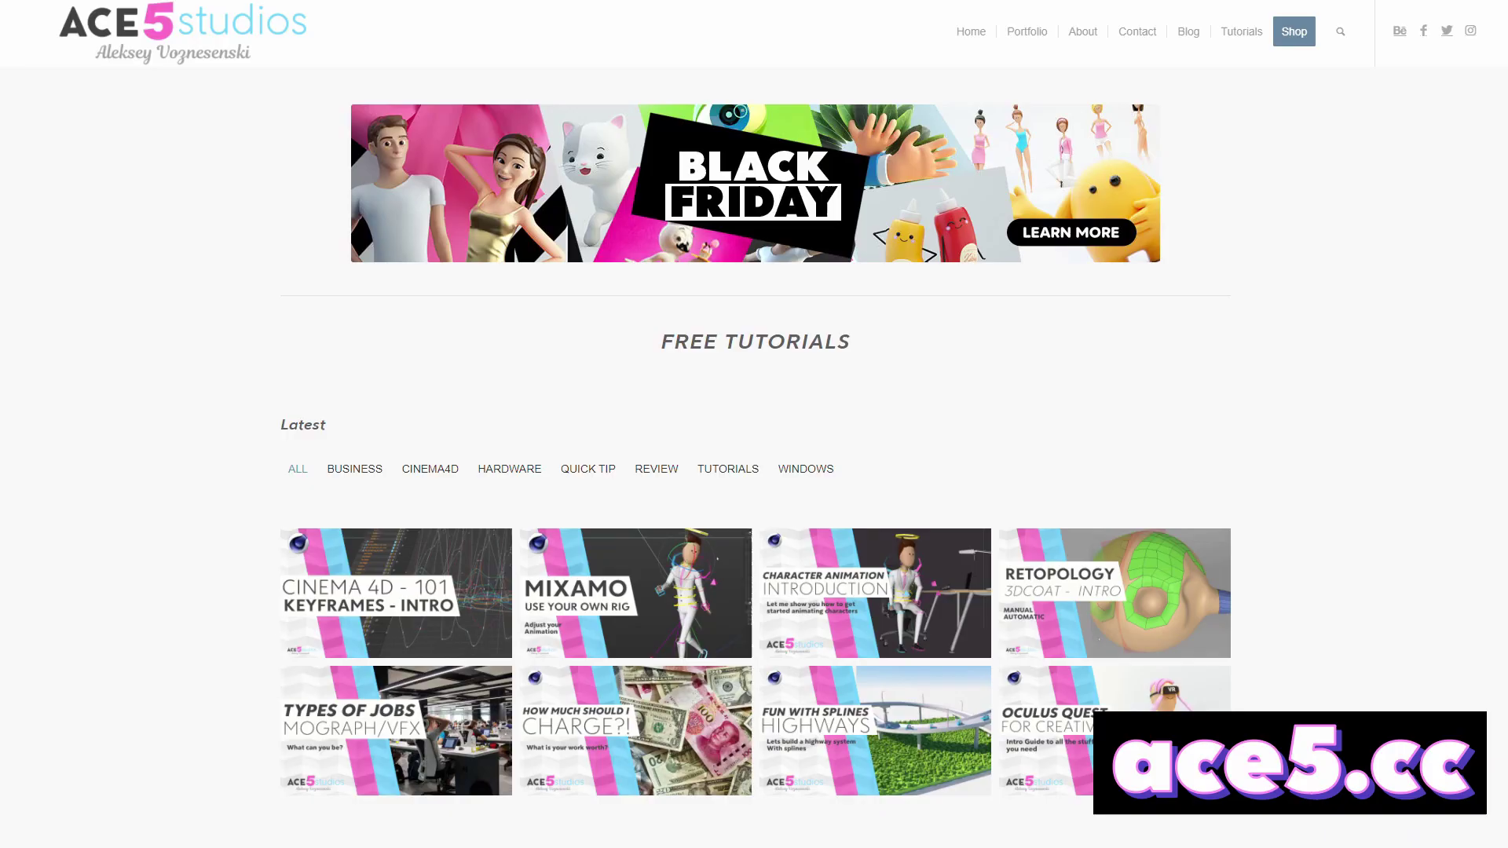
Switch to the ACE5 Studios website and look over its free tutorials page
{"action": "scroll", "coordinate": [1178, 360], "scroll_direction": "down", "scroll_amount": 9}
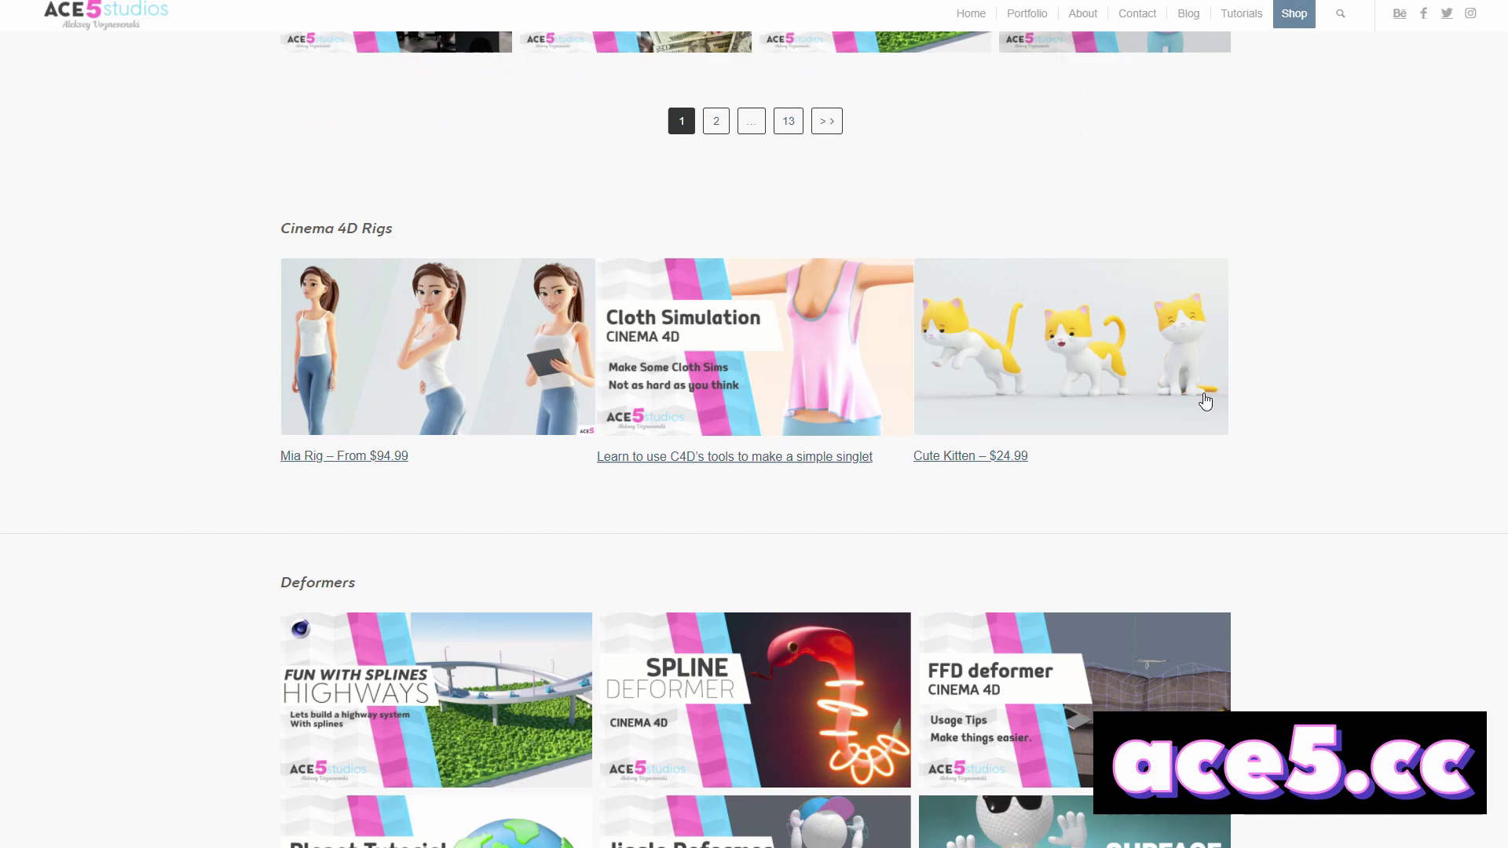
{"action": "scroll", "coordinate": [1257, 433], "scroll_direction": "up", "scroll_amount": 5}
{"action": "scroll", "coordinate": [1258, 433], "scroll_direction": "up", "scroll_amount": 5}
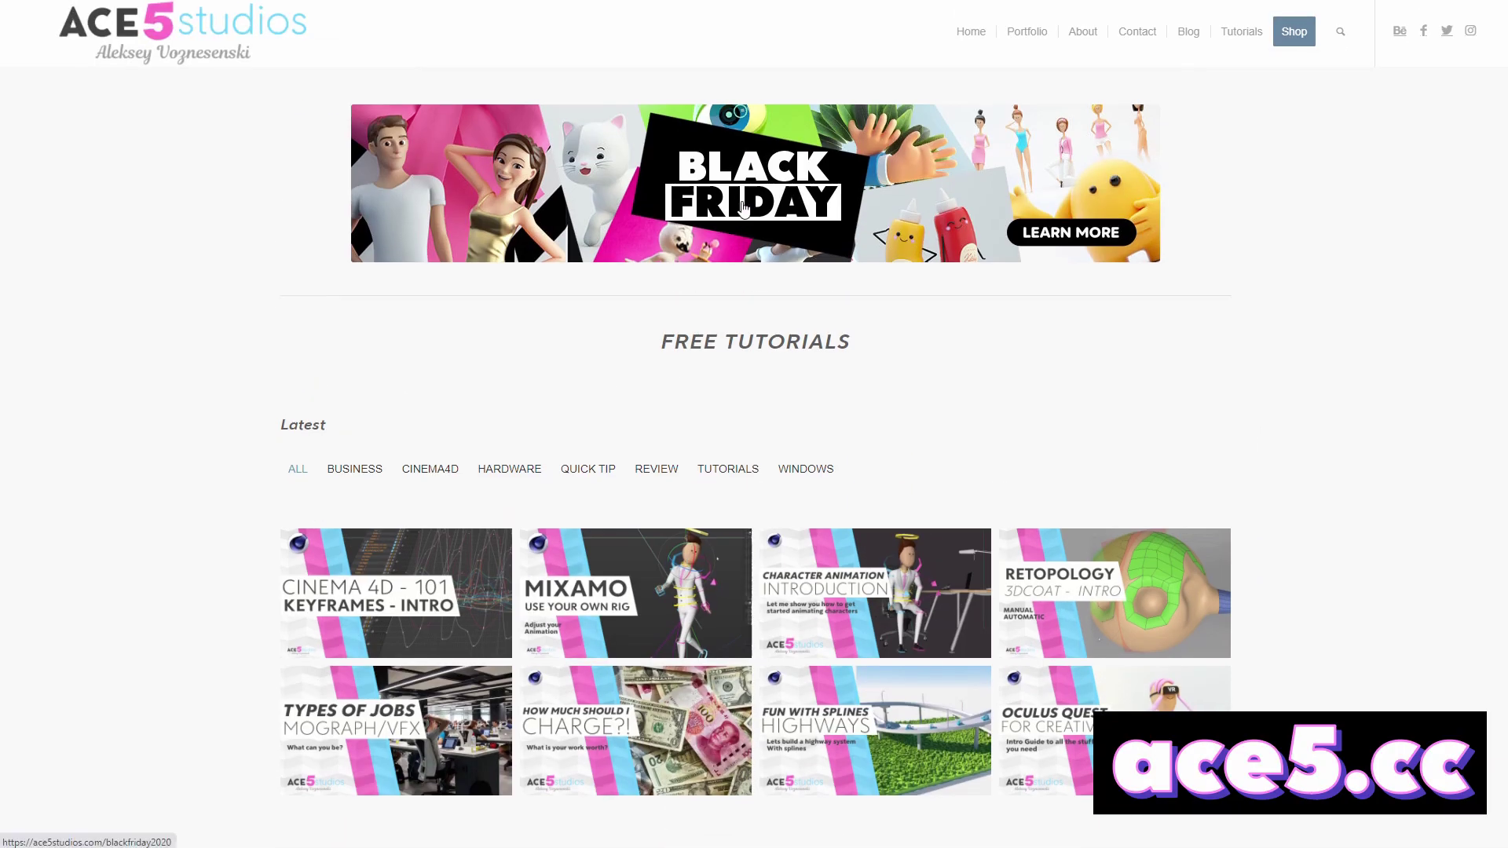
{"action": "scroll", "coordinate": [1241, 252], "scroll_direction": "down", "scroll_amount": 5}
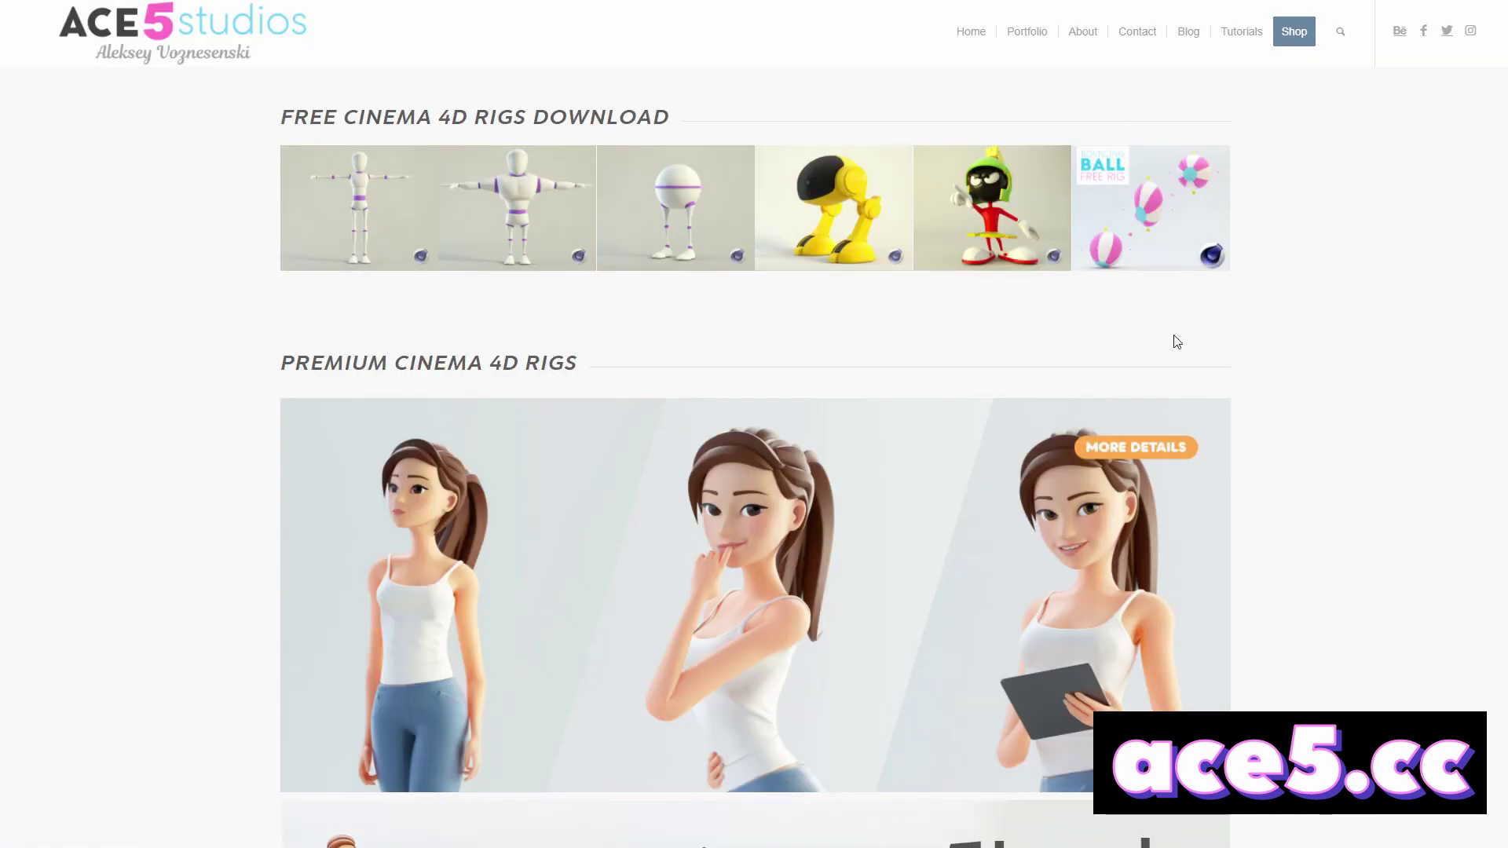
Look through the premium Cinema 4D rigs on the website's shop page
{"action": "scroll", "coordinate": [1175, 340], "scroll_direction": "down", "scroll_amount": 5}
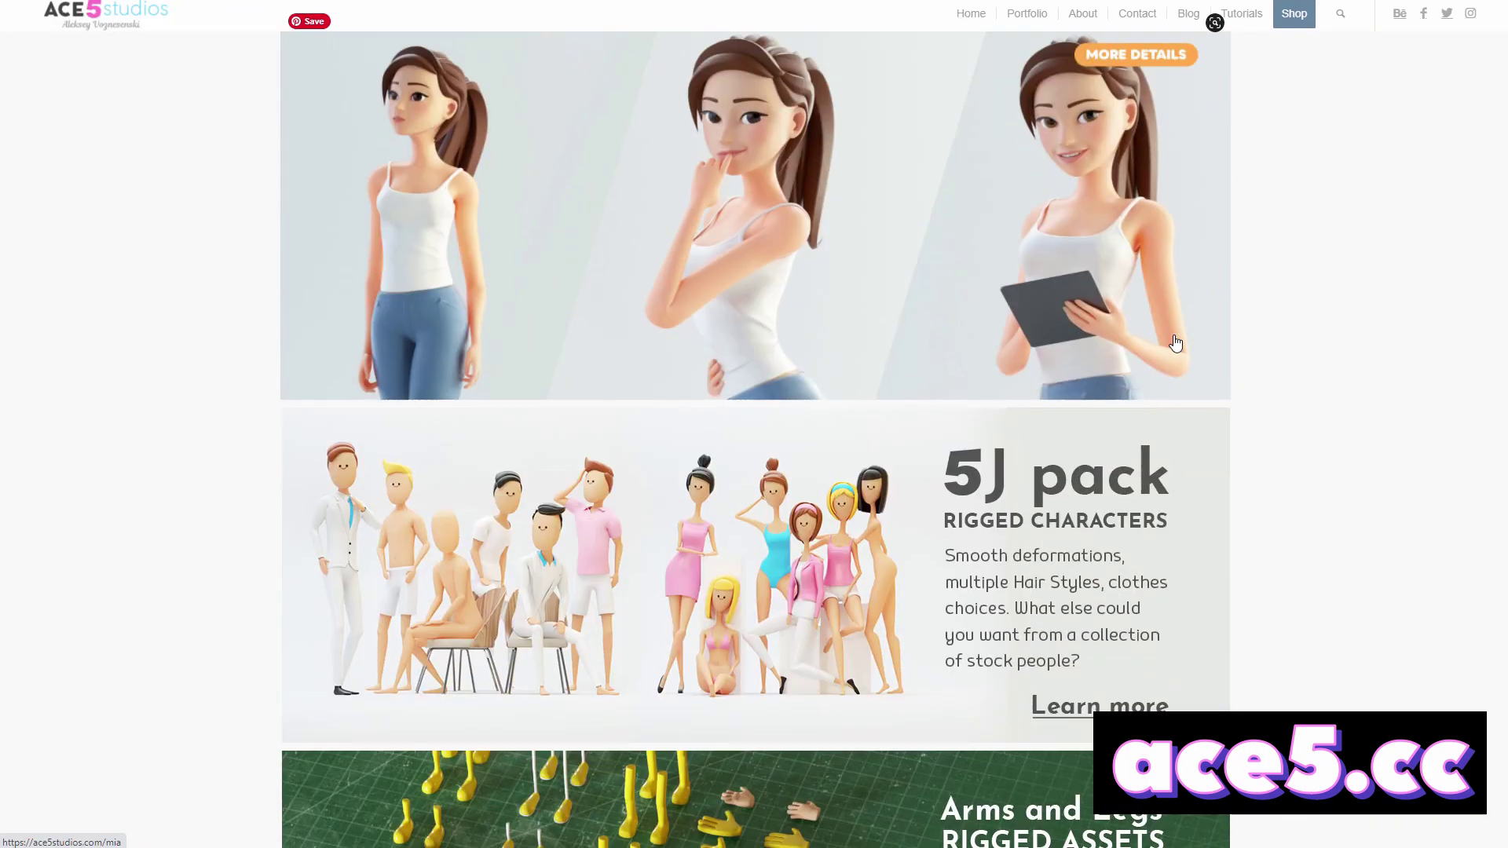
{"action": "scroll", "coordinate": [1265, 411], "scroll_direction": "up", "scroll_amount": 4}
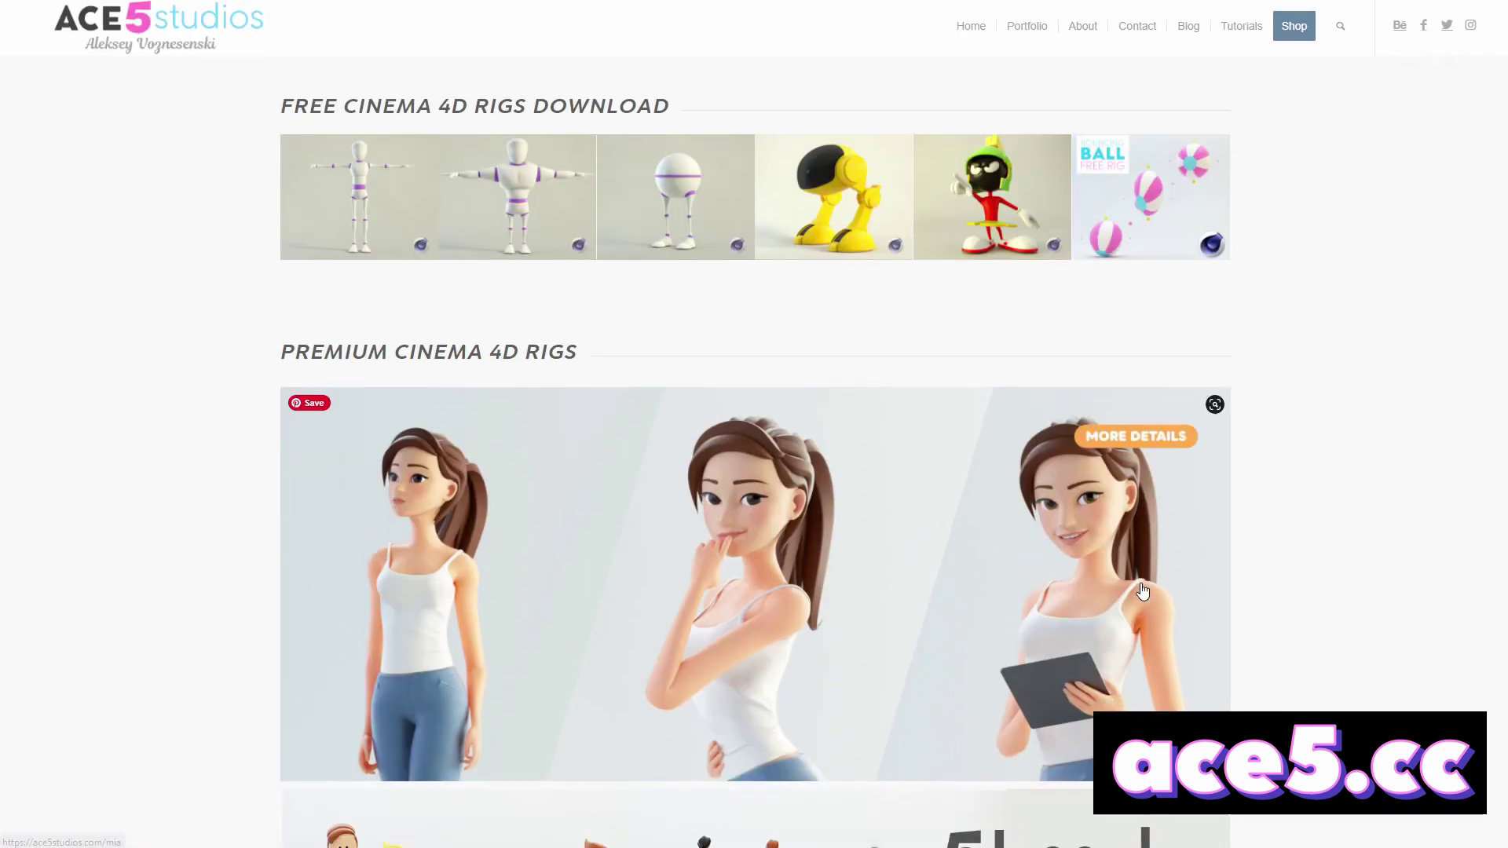
{"action": "scroll", "coordinate": [1178, 590], "scroll_direction": "down", "scroll_amount": 4}
{"action": "scroll", "coordinate": [1141, 591], "scroll_direction": "down", "scroll_amount": 9}
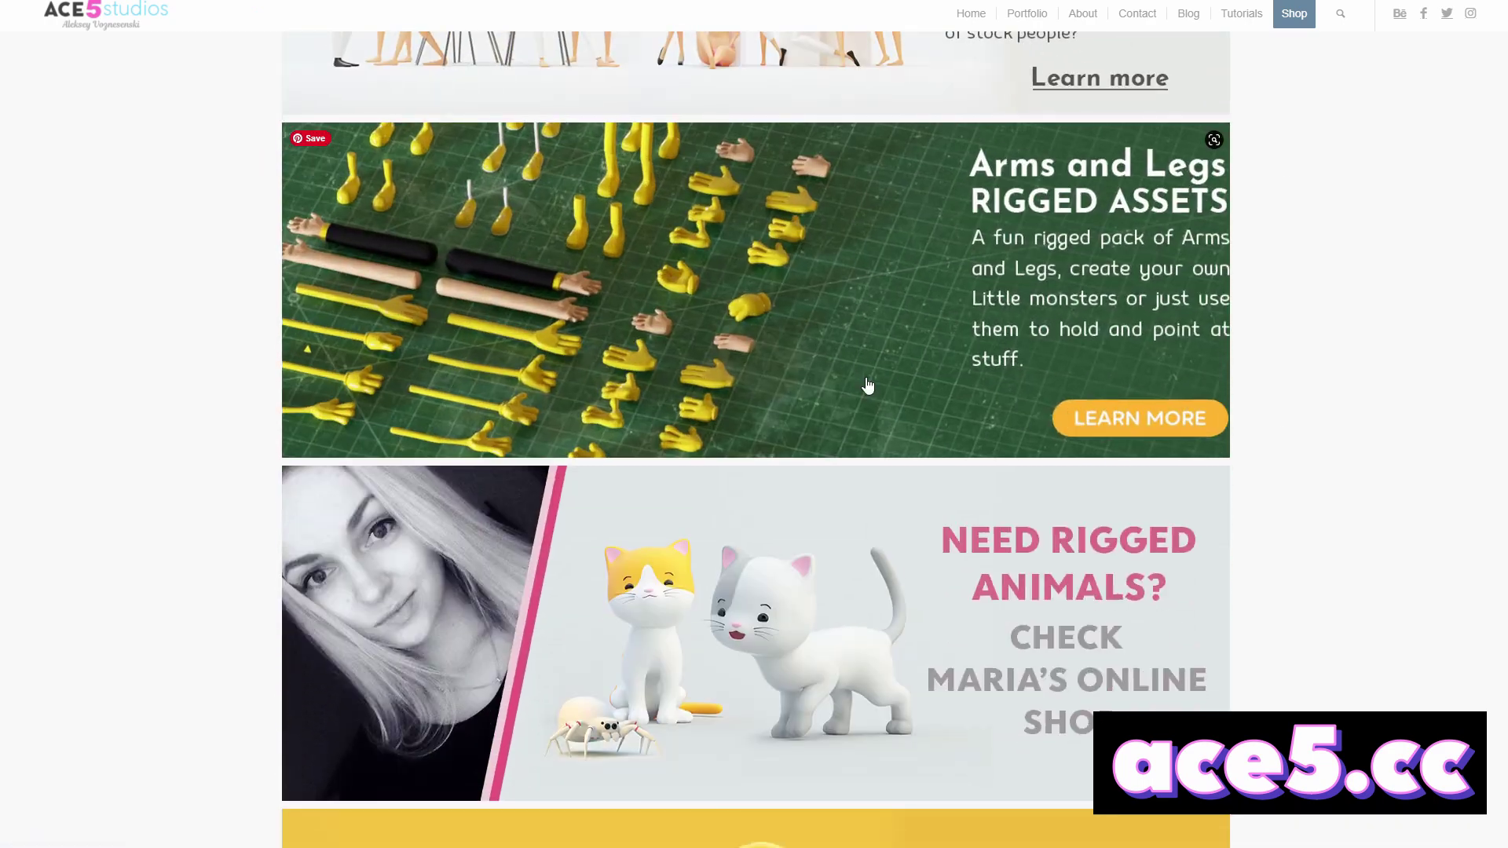
{"action": "scroll", "coordinate": [1340, 376], "scroll_direction": "down", "scroll_amount": 4}
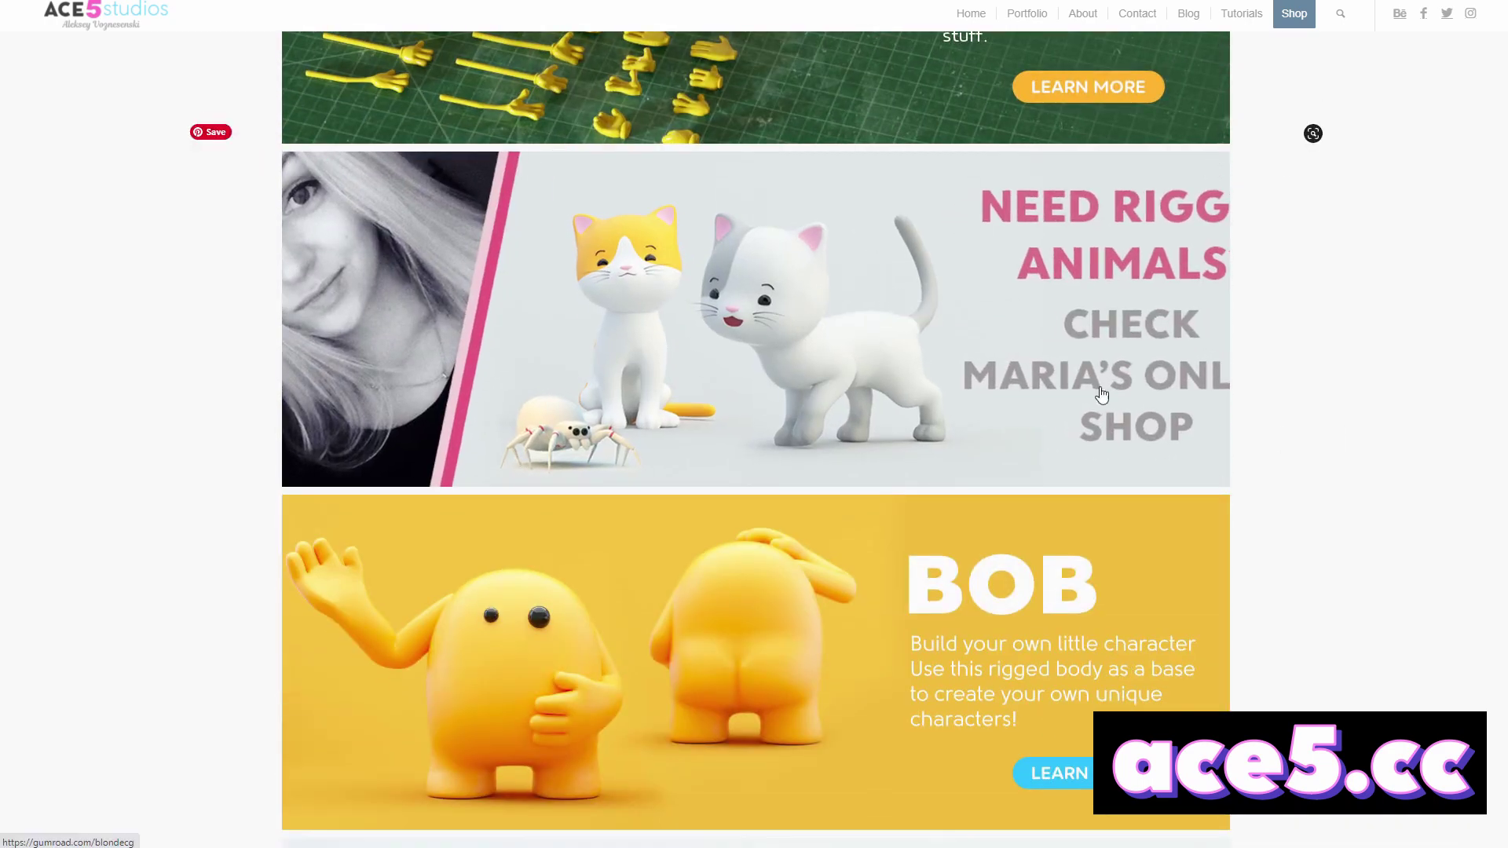
{"action": "scroll", "coordinate": [1340, 451], "scroll_direction": "down", "scroll_amount": 3}
{"action": "scroll", "coordinate": [955, 390], "scroll_direction": "down", "scroll_amount": 3}
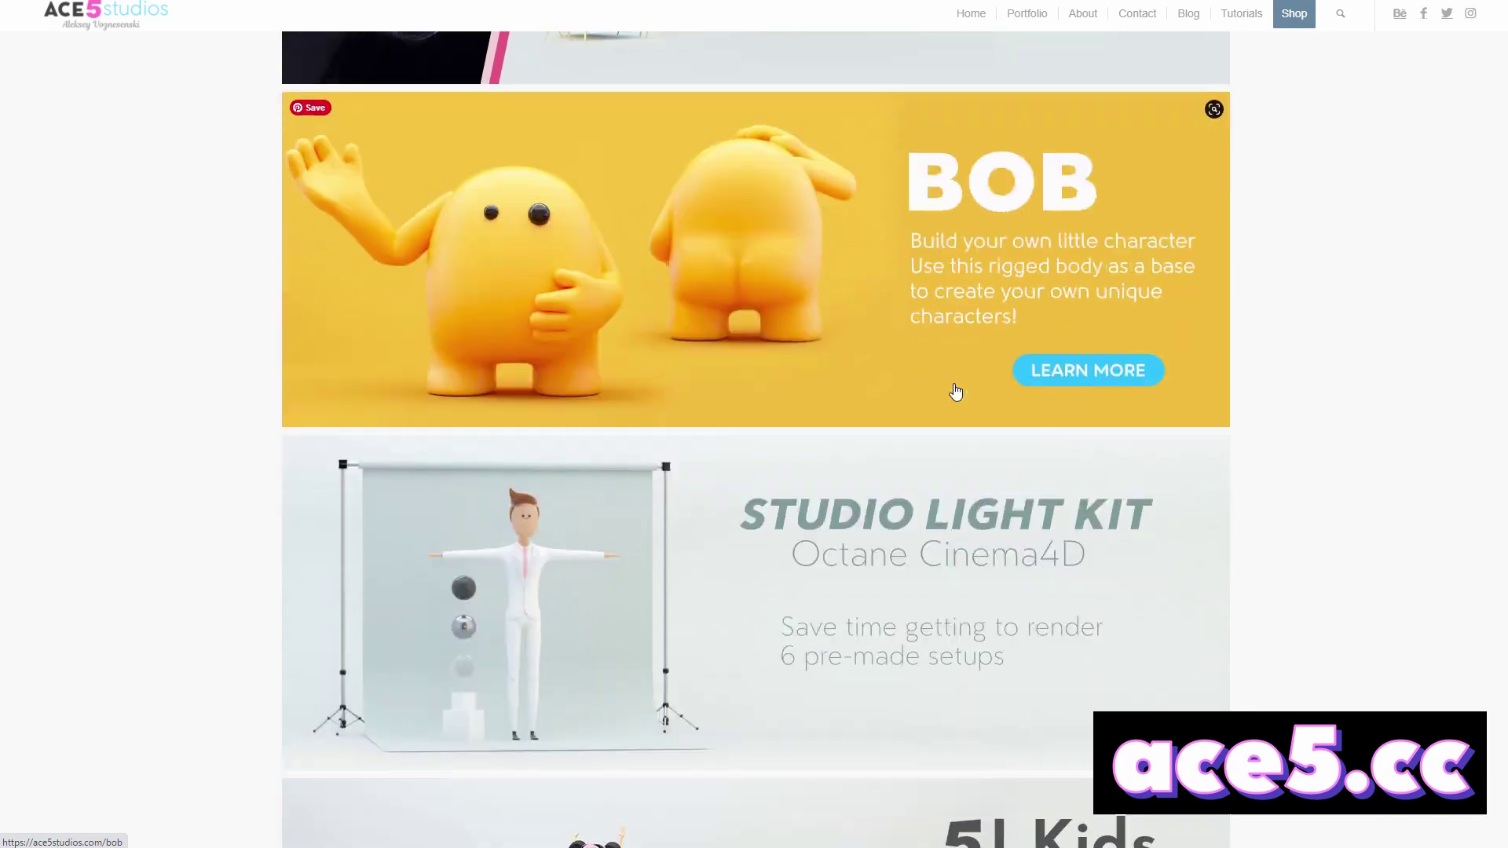
{"action": "scroll", "coordinate": [1039, 507], "scroll_direction": "down", "scroll_amount": 13}
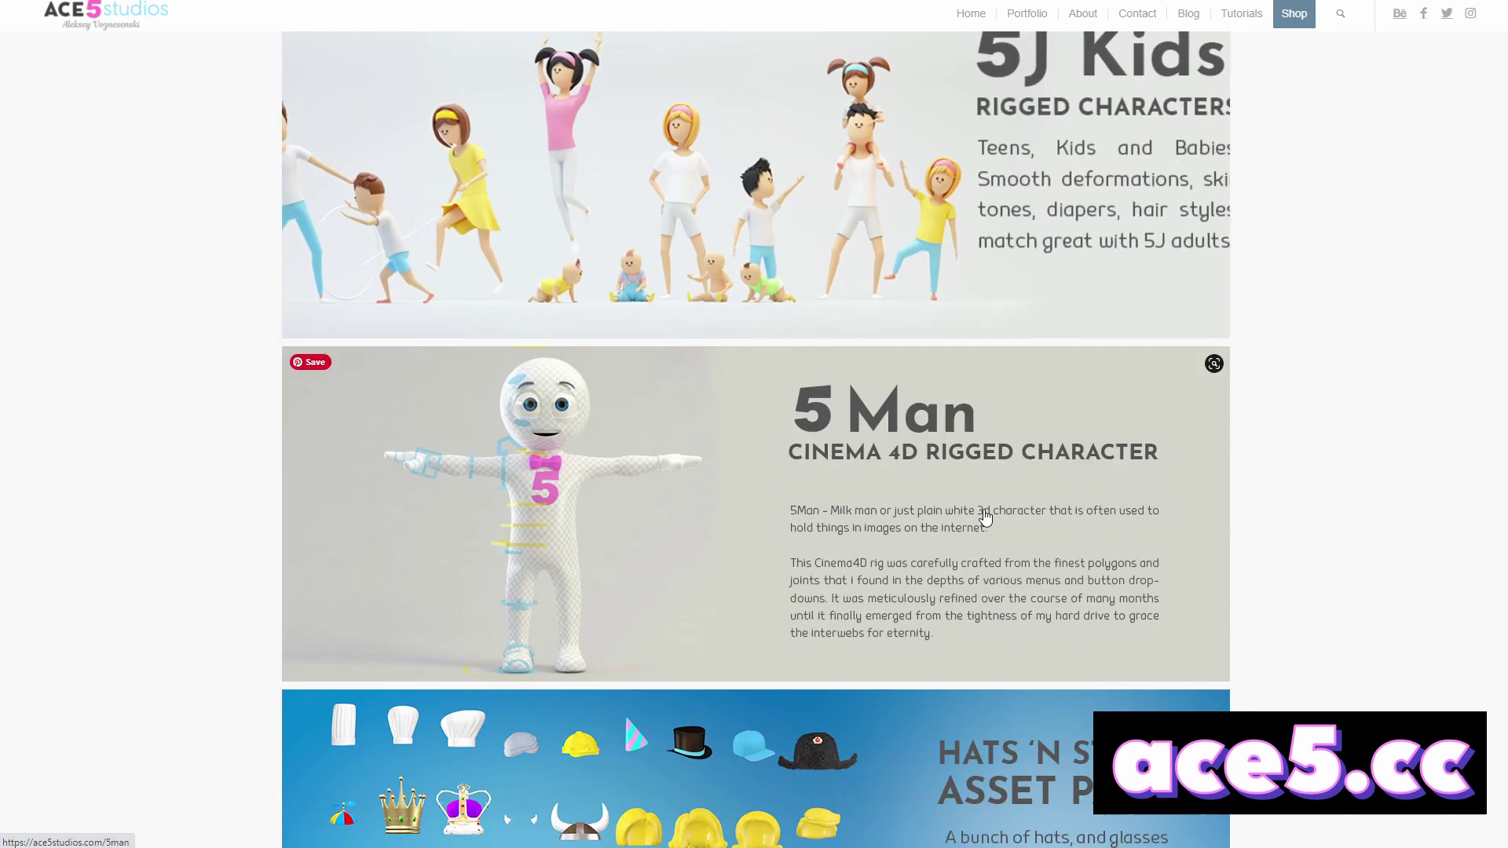
{"action": "scroll", "coordinate": [1045, 542], "scroll_direction": "up", "scroll_amount": 20}
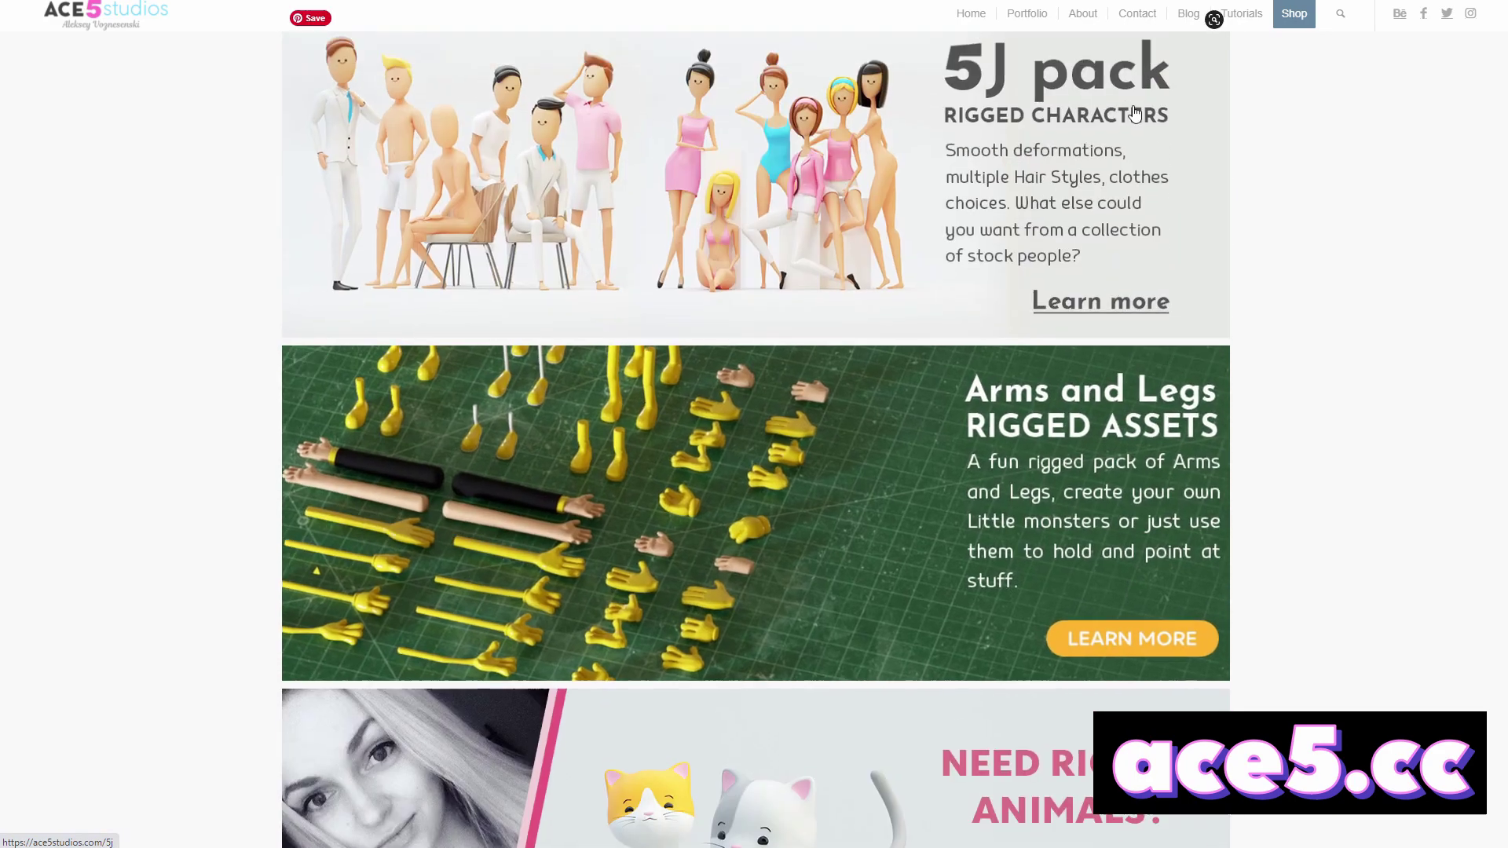
Open the Black Friday page and review the Character, Build, Explainer and Animal pack bundles
{"action": "left_click", "coordinate": [1337, 57]}
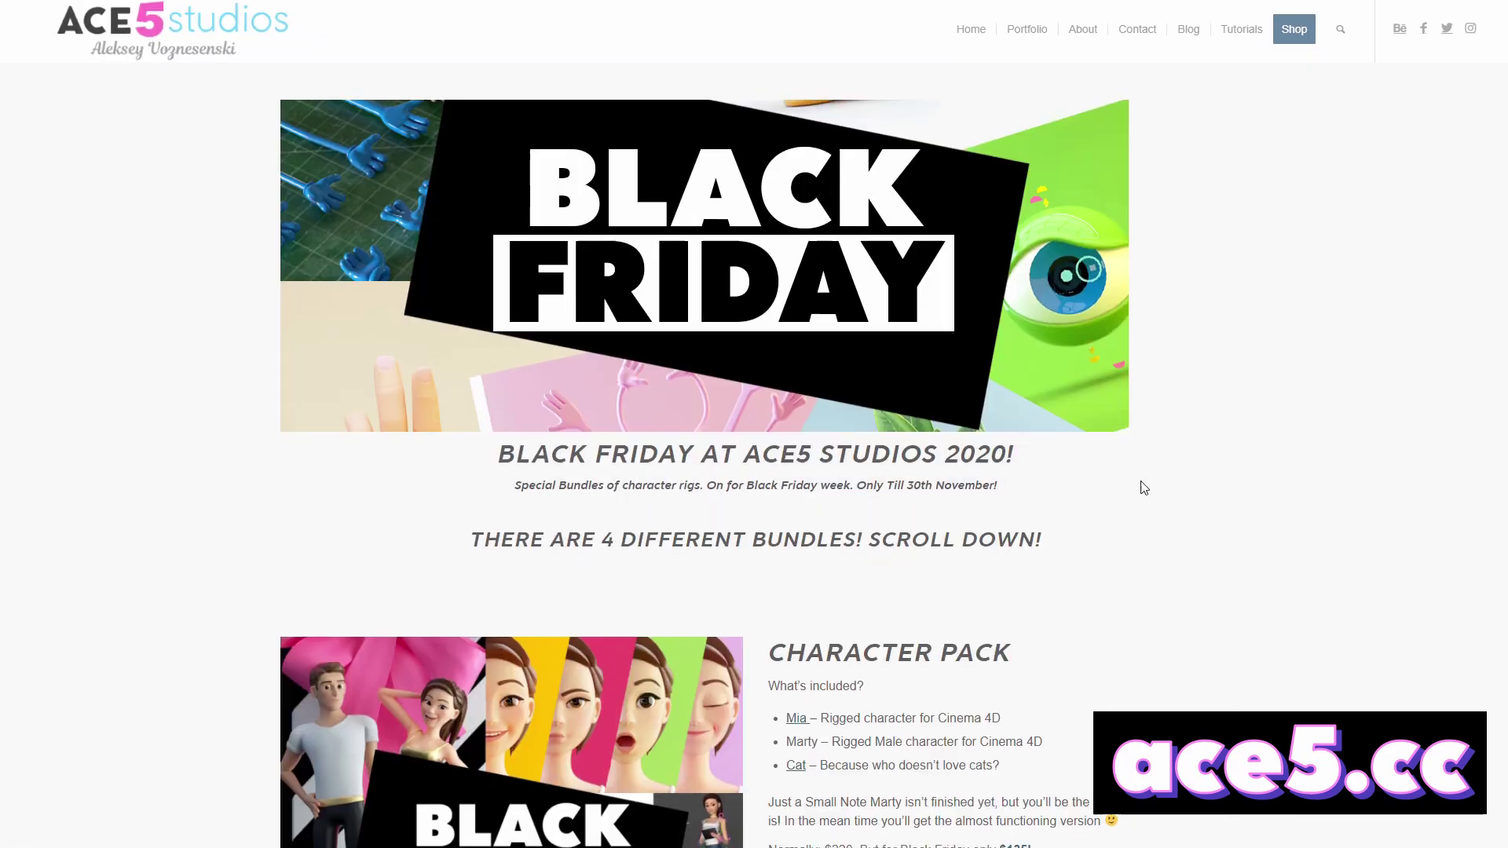
{"action": "scroll", "coordinate": [1138, 488], "scroll_direction": "down", "scroll_amount": 5}
{"action": "scroll", "coordinate": [1143, 488], "scroll_direction": "down", "scroll_amount": 1}
{"action": "scroll", "coordinate": [1140, 488], "scroll_direction": "up", "scroll_amount": 1}
{"action": "scroll", "coordinate": [1139, 489], "scroll_direction": "down", "scroll_amount": 12}
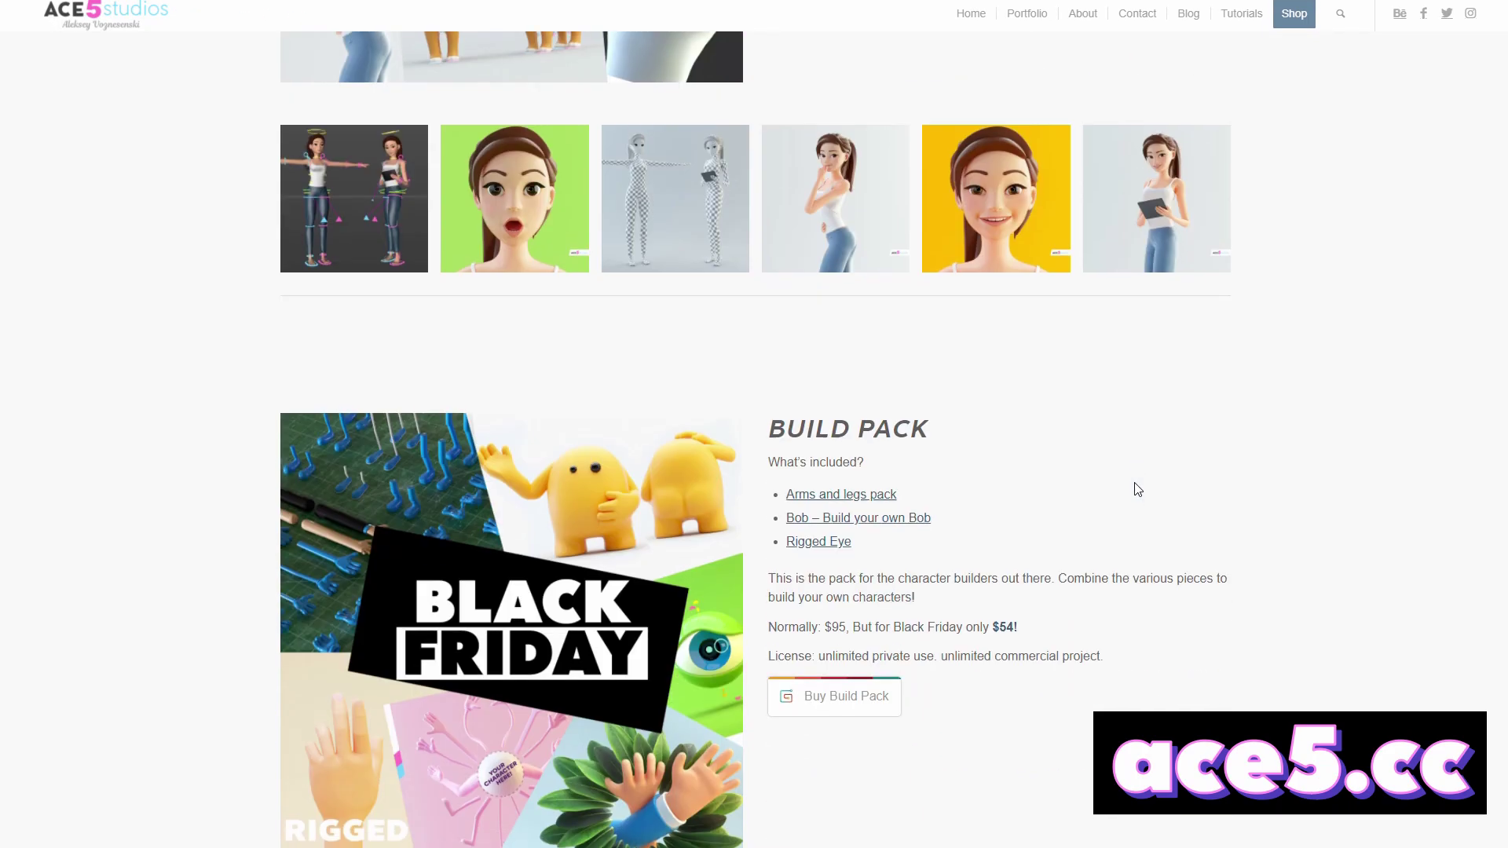
{"action": "scroll", "coordinate": [1138, 487], "scroll_direction": "down", "scroll_amount": 17}
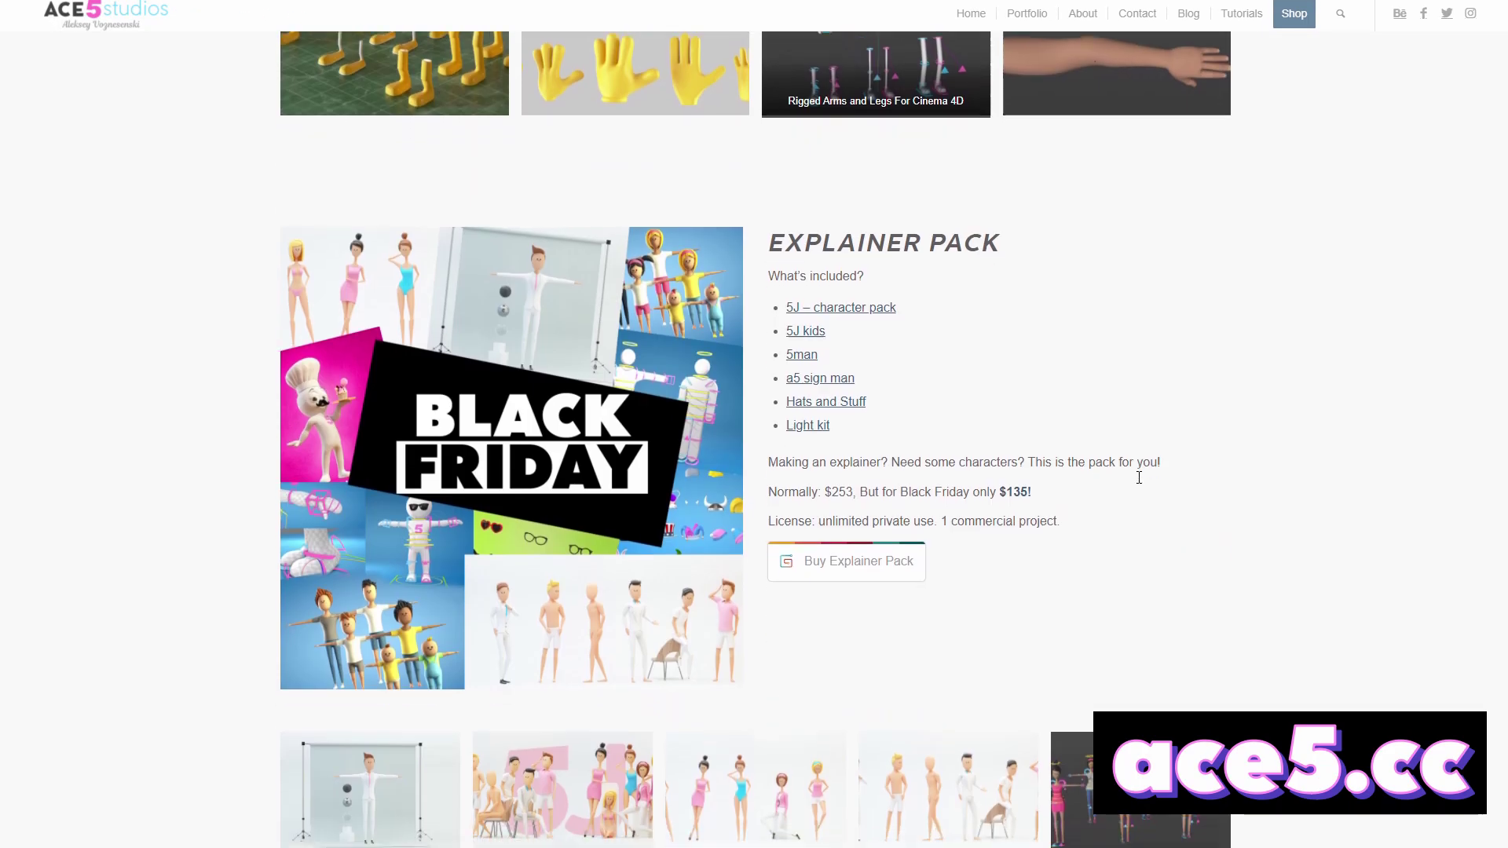
{"action": "scroll", "coordinate": [1138, 476], "scroll_direction": "down", "scroll_amount": 11}
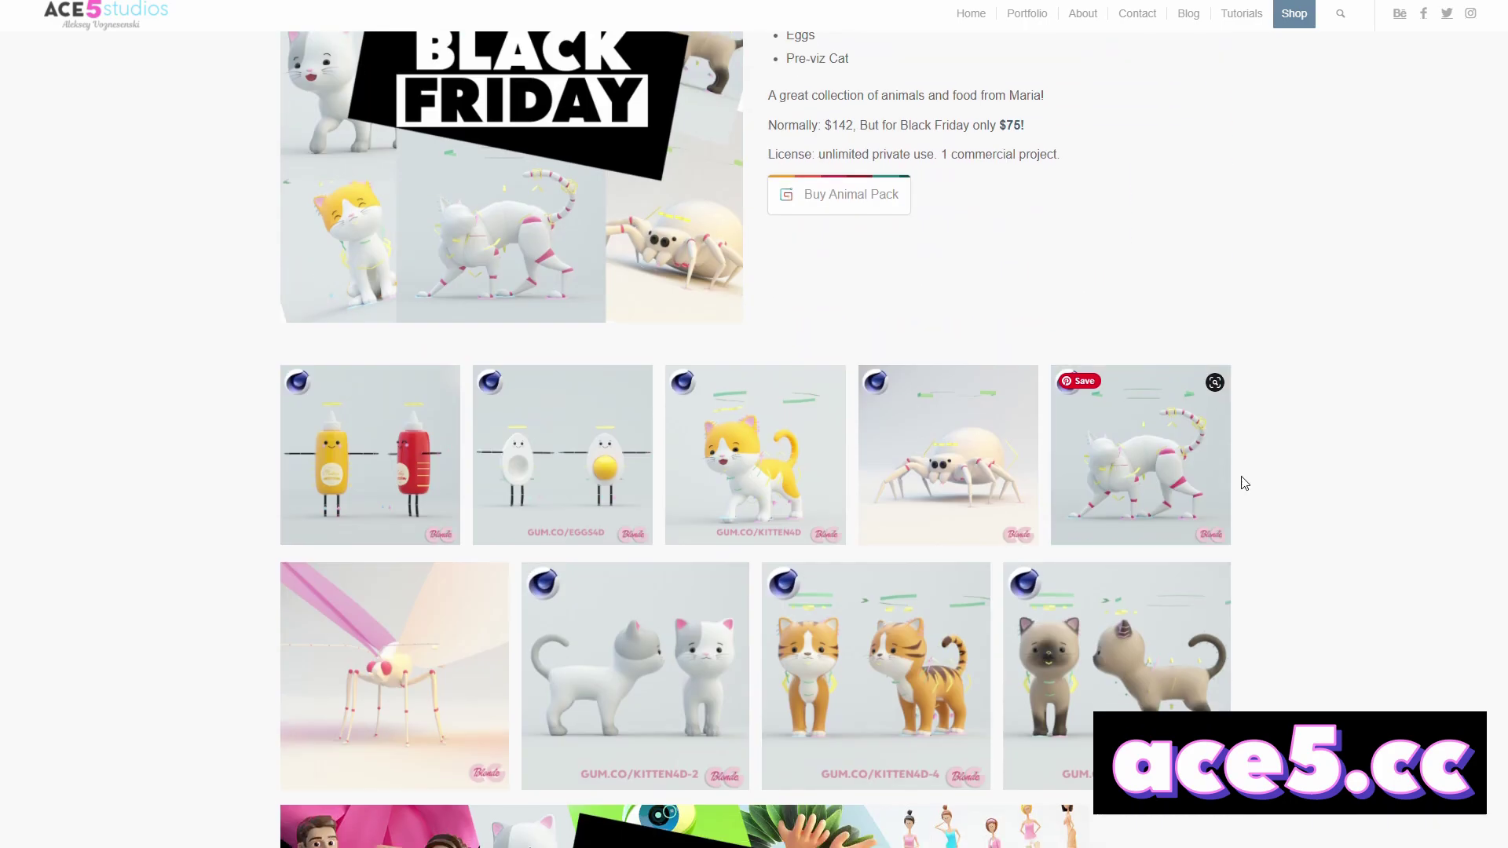
{"action": "middle_click", "coordinate": [1297, 565]}
{"action": "scroll", "coordinate": [1297, 566], "scroll_direction": "up", "scroll_amount": 20}
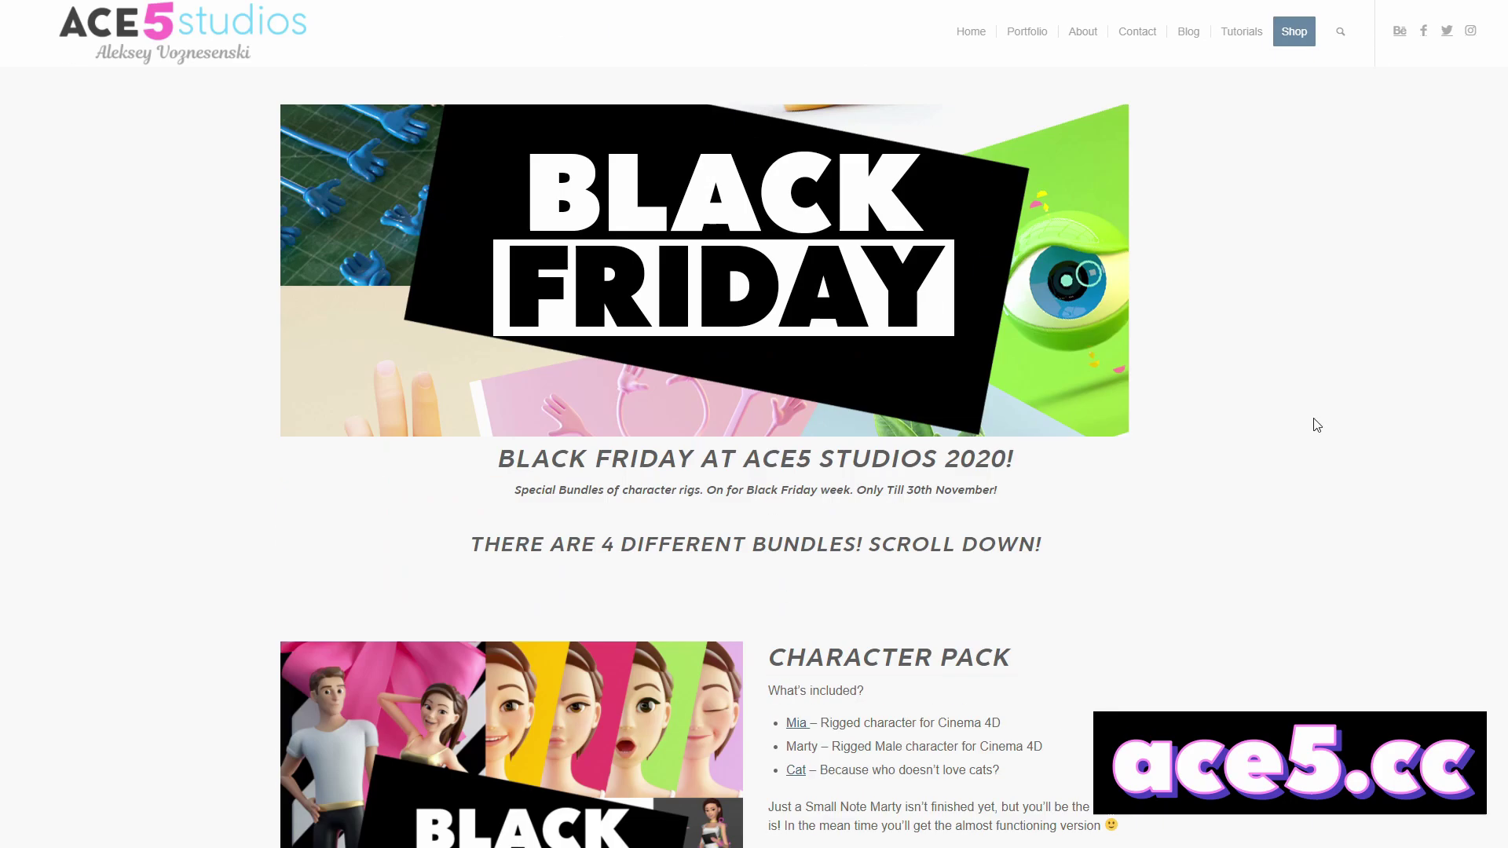
{"action": "scroll", "coordinate": [1303, 407], "scroll_direction": "down", "scroll_amount": 5}
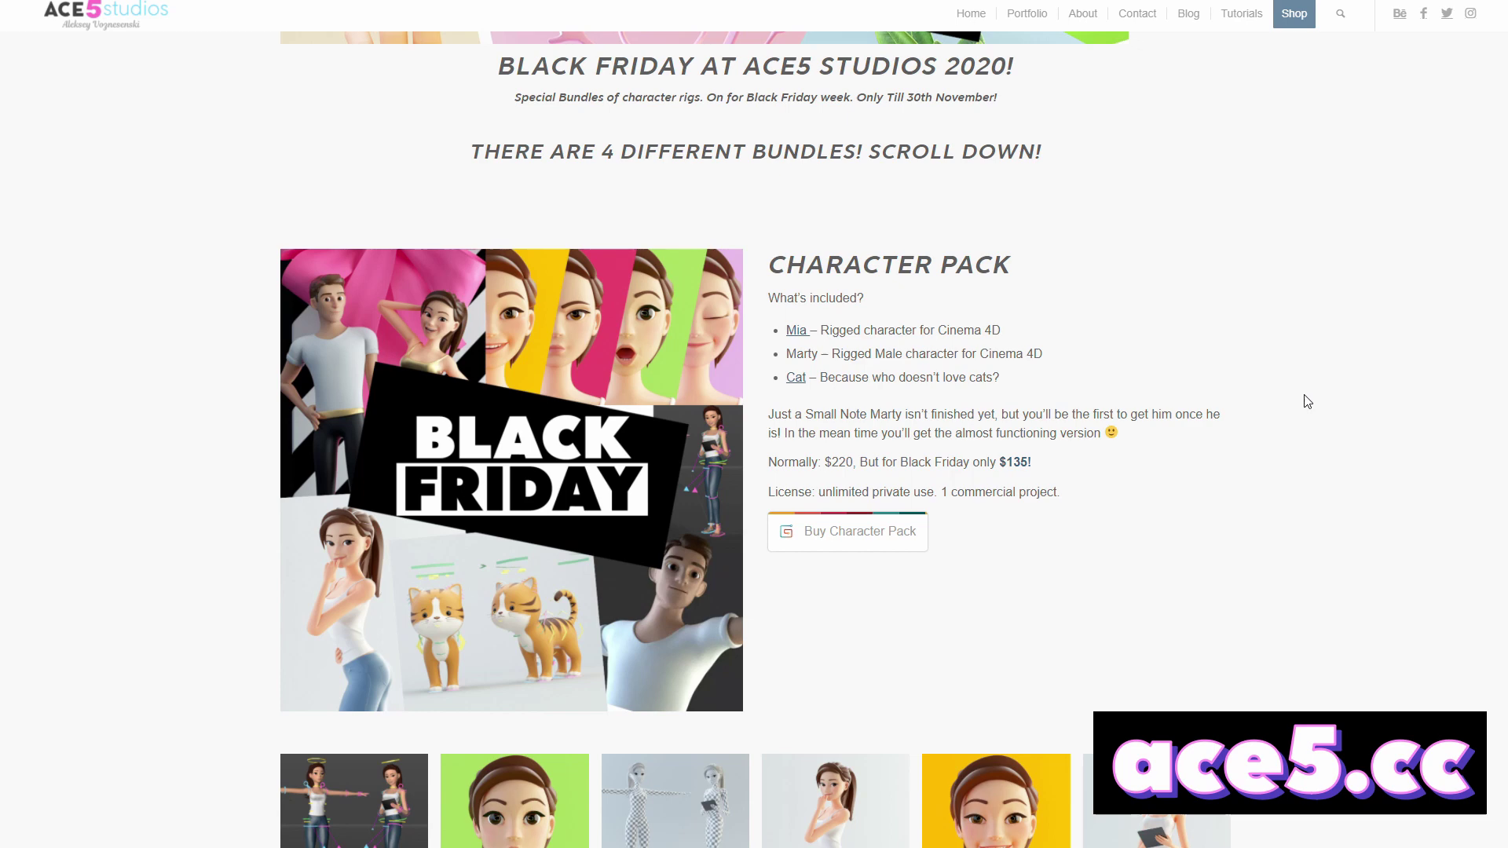